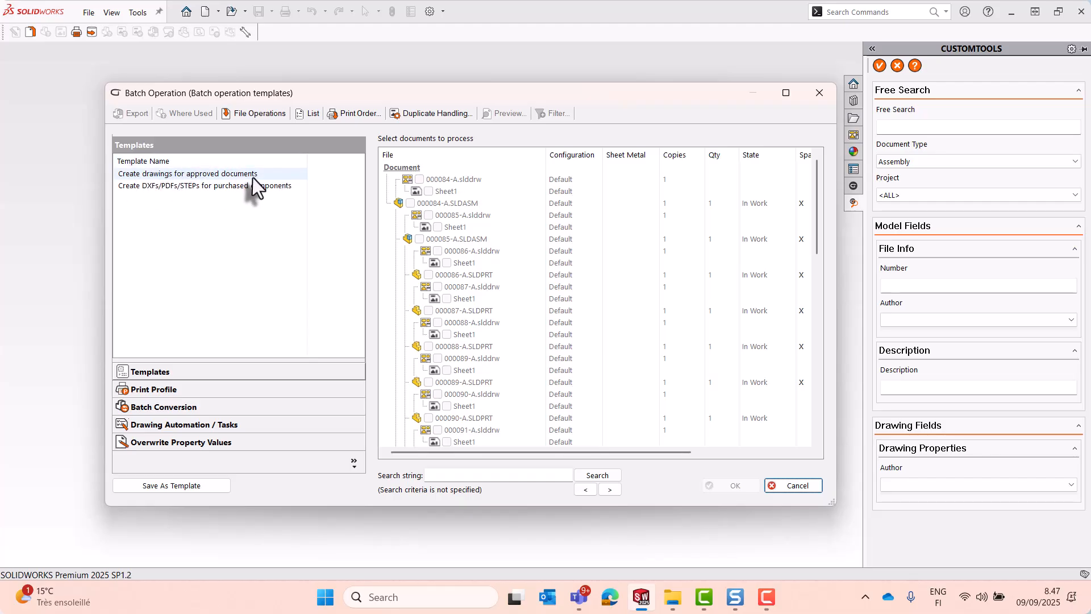
Apply the 'Create DXFs/PDFs/STEPs for purchased components' template and select its DXF conversion rule
{"action": "left_click", "coordinate": [126, 185]}
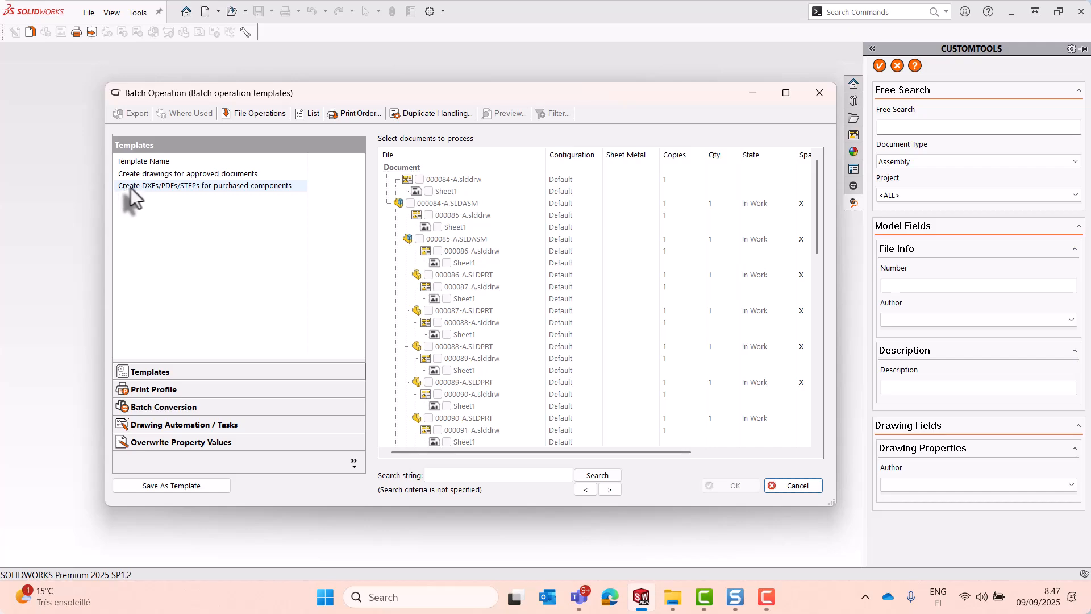
{"action": "double_click", "coordinate": [209, 186]}
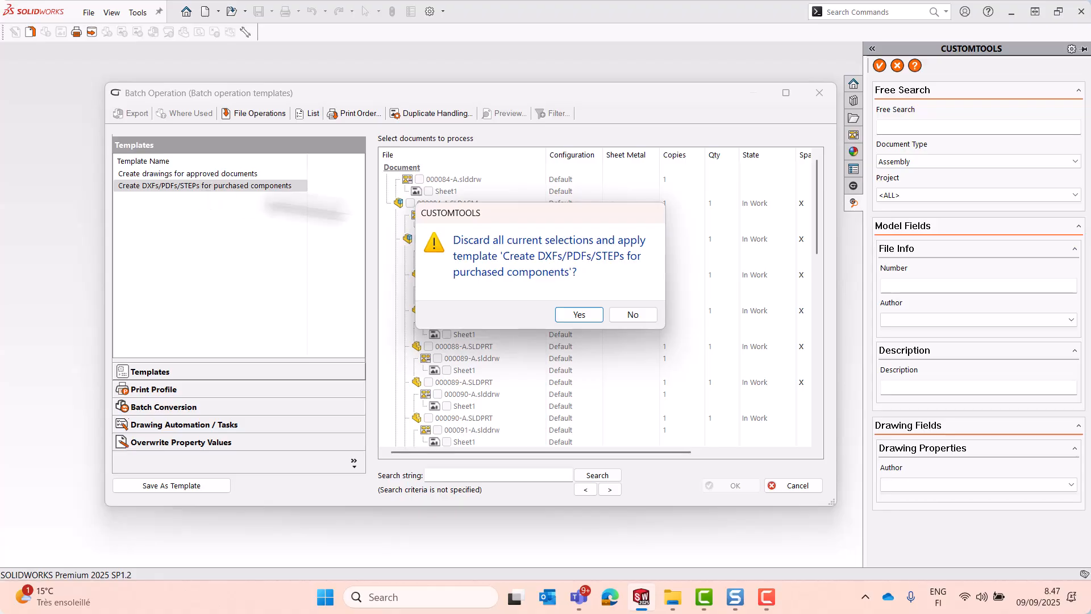
{"action": "left_click", "coordinate": [580, 314]}
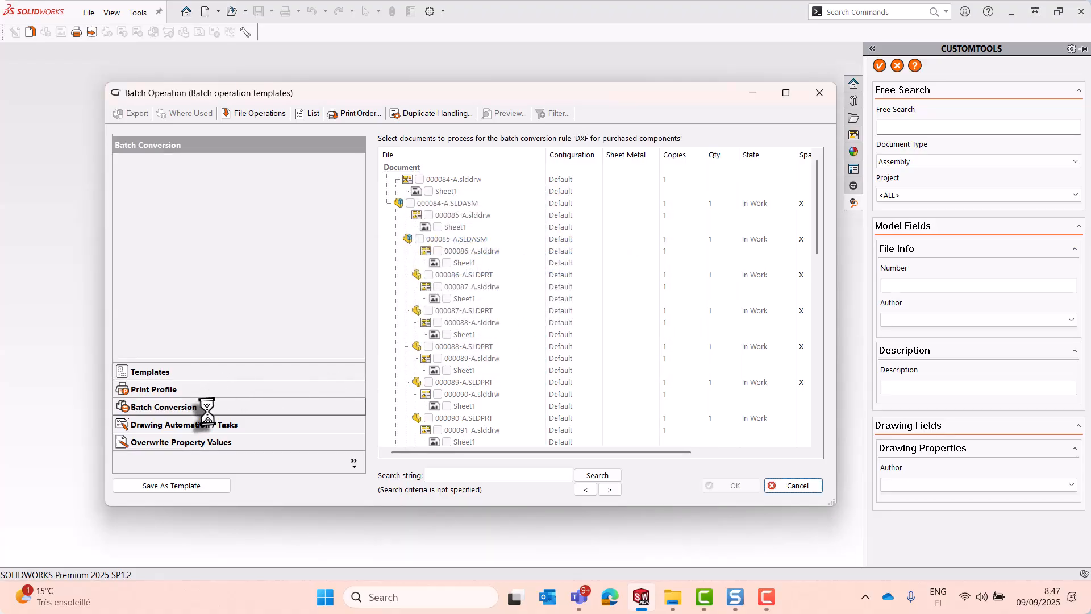
{"action": "left_click", "coordinate": [190, 408]}
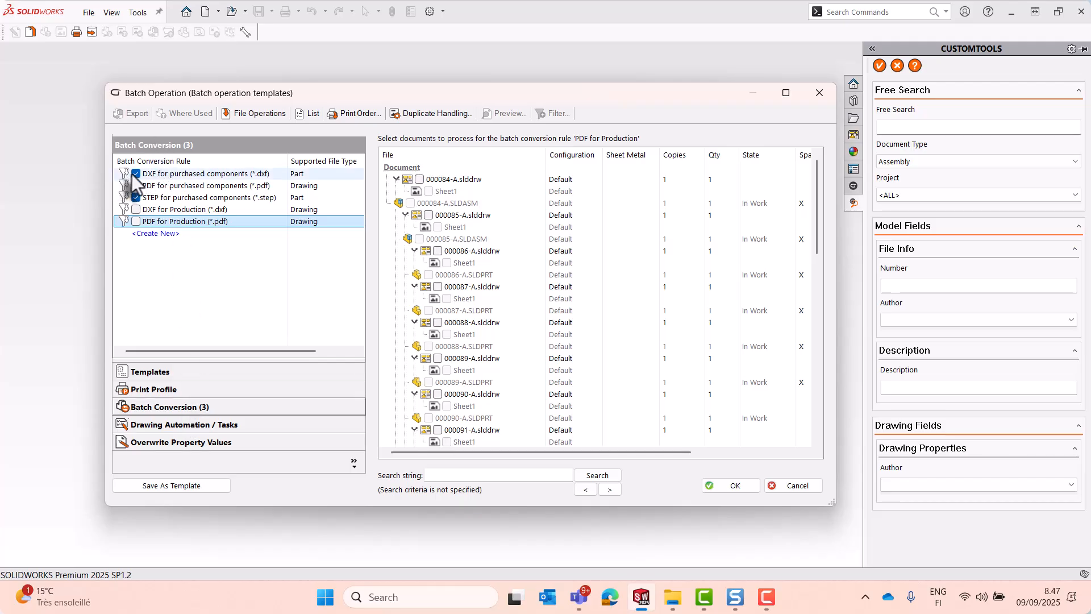
{"action": "left_click", "coordinate": [170, 174]}
Open the DXF rule's file filter, view its Component type = Purchased condition, and cancel
{"action": "left_click", "coordinate": [556, 115]}
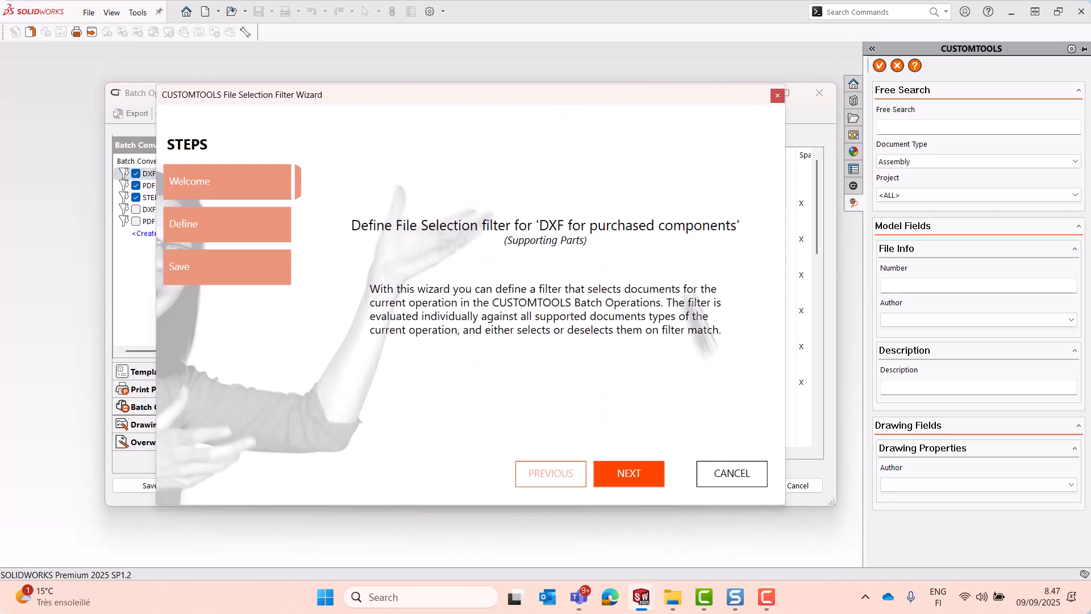
{"action": "left_click", "coordinate": [640, 478]}
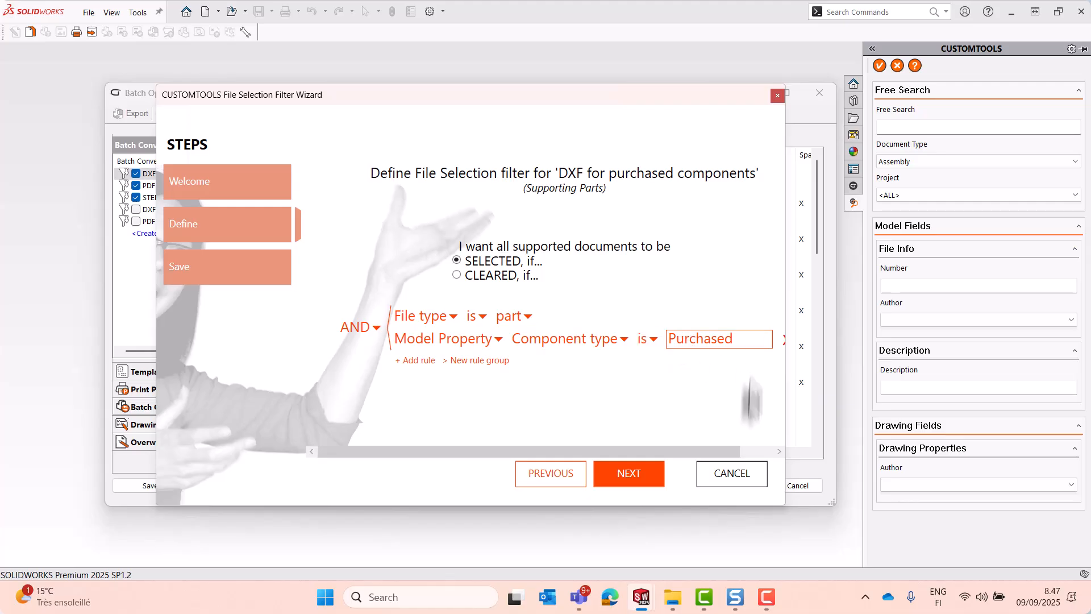
{"action": "left_click", "coordinate": [732, 470]}
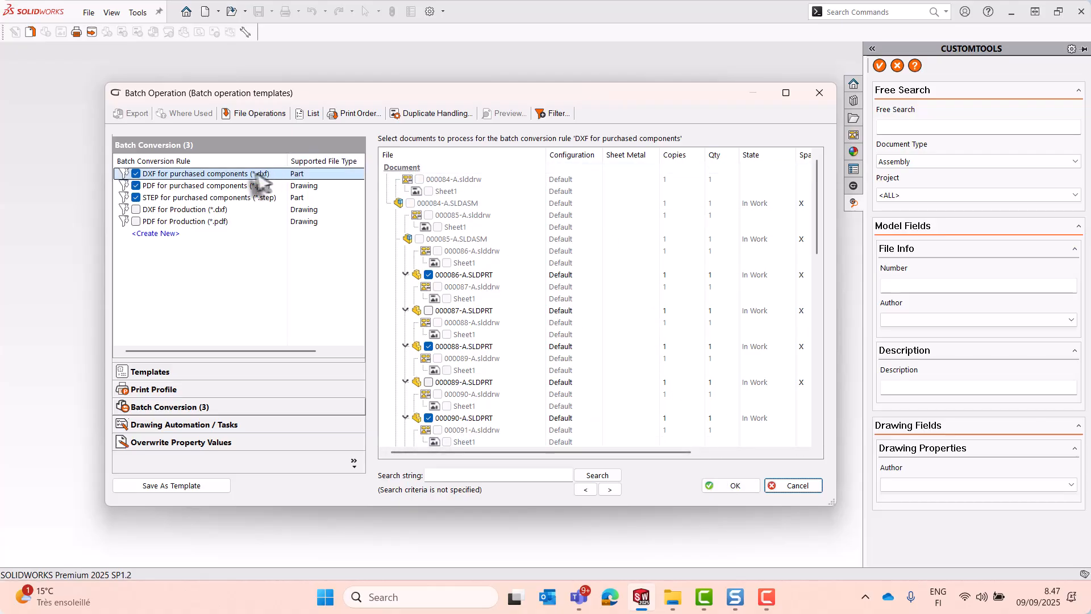
Review the print profile, drawing automation and property overwrite sections, then open assembly 000084-A
{"action": "left_click", "coordinate": [186, 395]}
{"action": "left_click", "coordinate": [184, 426]}
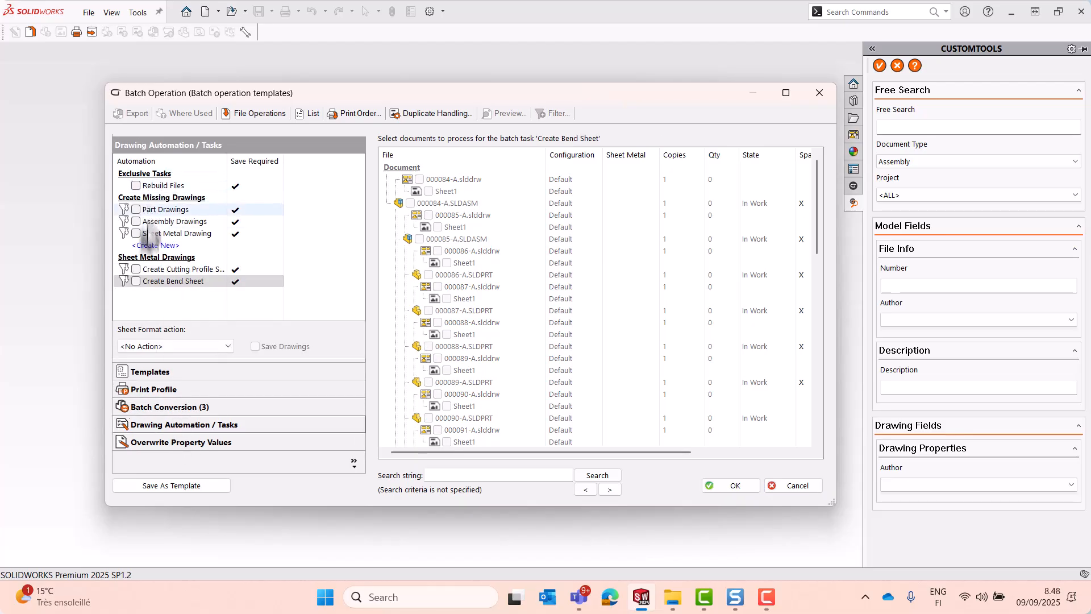
{"action": "left_click", "coordinate": [174, 442]}
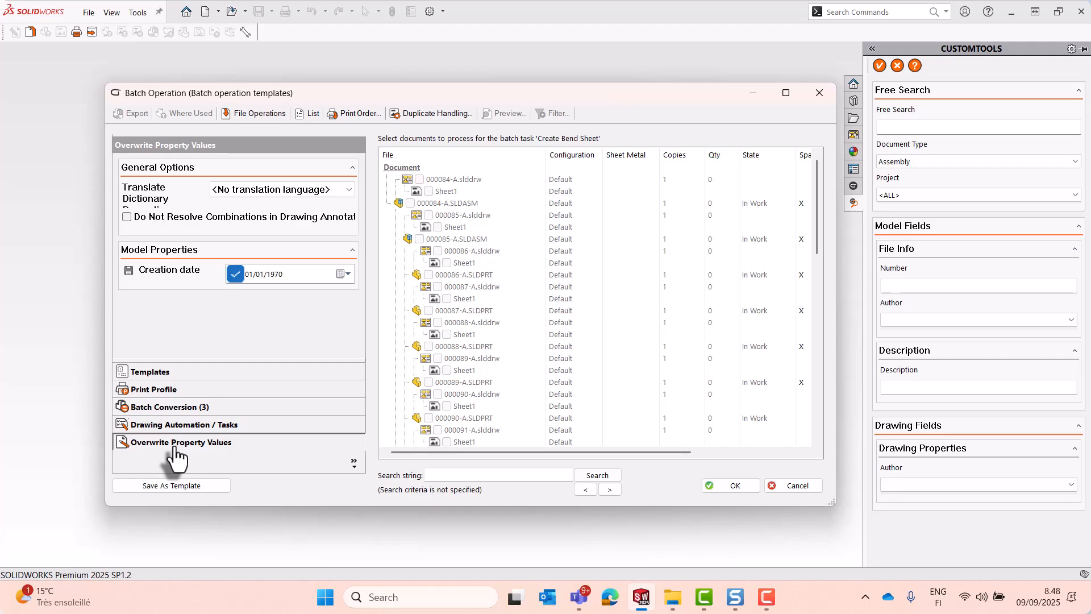
{"action": "left_click", "coordinate": [819, 94]}
{"action": "left_click", "coordinate": [727, 453]}
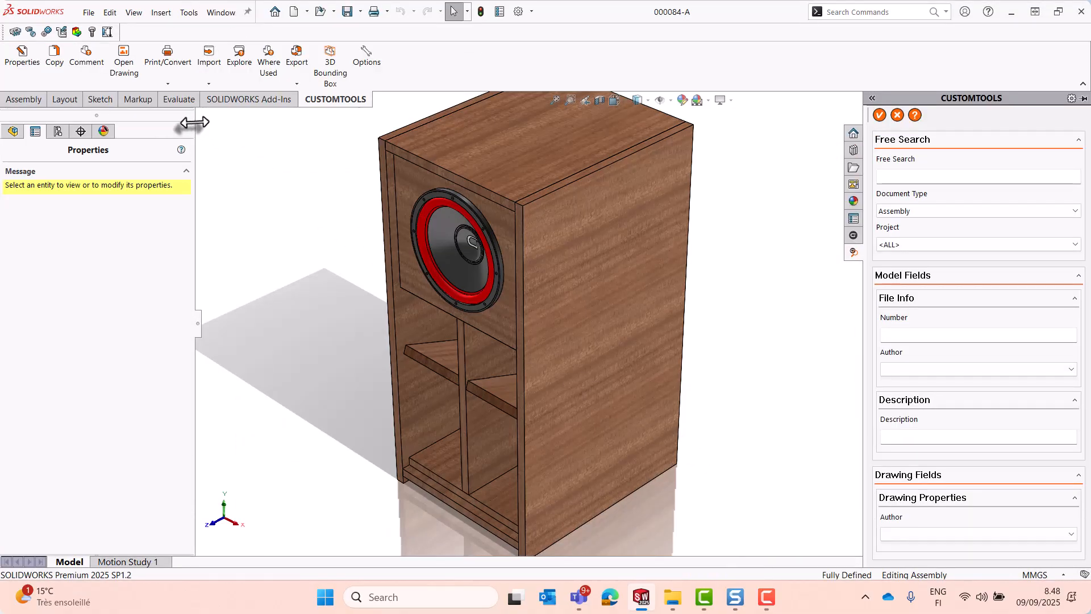
Run 'Create DXFs/PDFs/STEPs for purchased components' from Print/Convert quick launch on 000084-A
{"action": "left_click", "coordinate": [166, 86]}
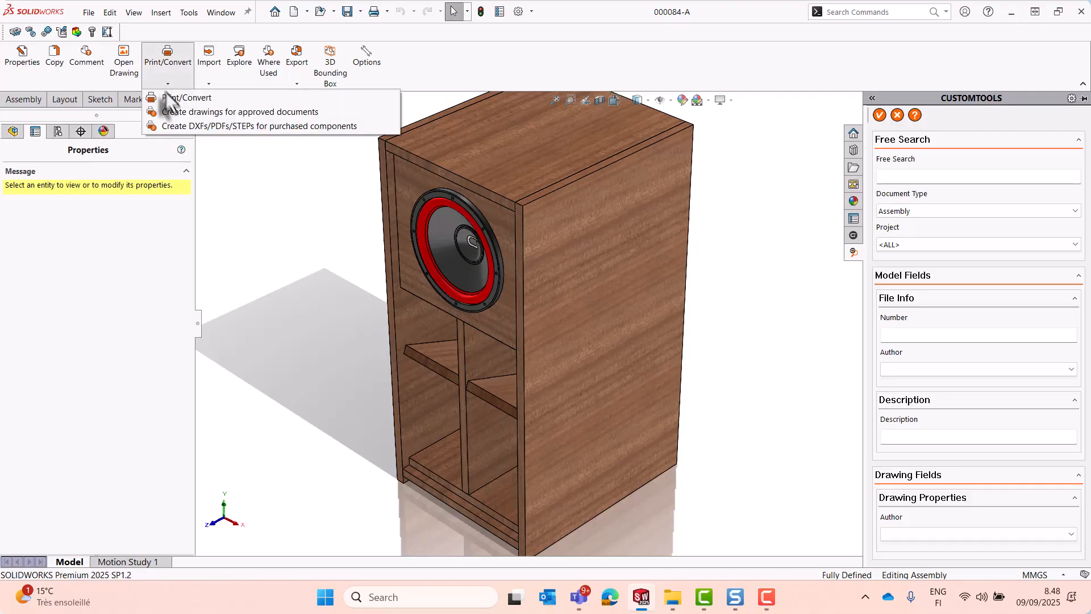
{"action": "left_click", "coordinate": [200, 128]}
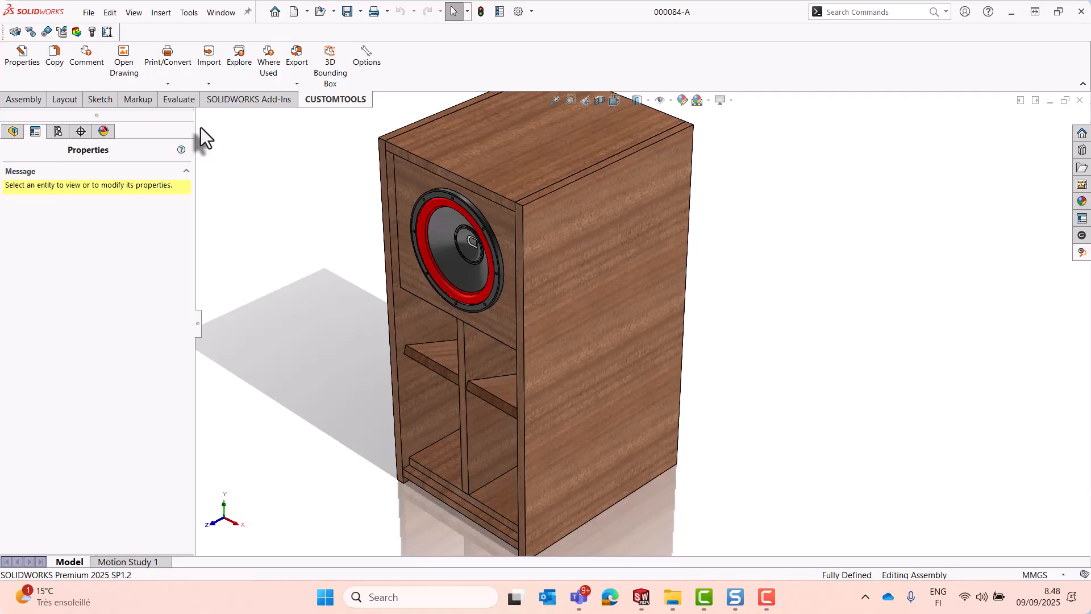
{"action": "left_click", "coordinate": [238, 67]}
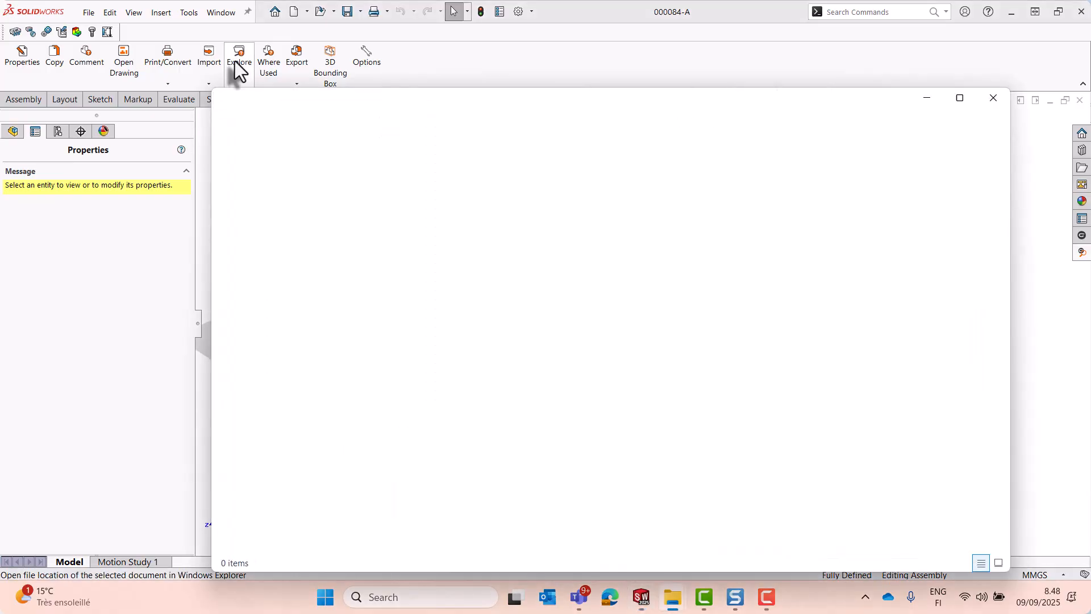
{"action": "double_click", "coordinate": [445, 237]}
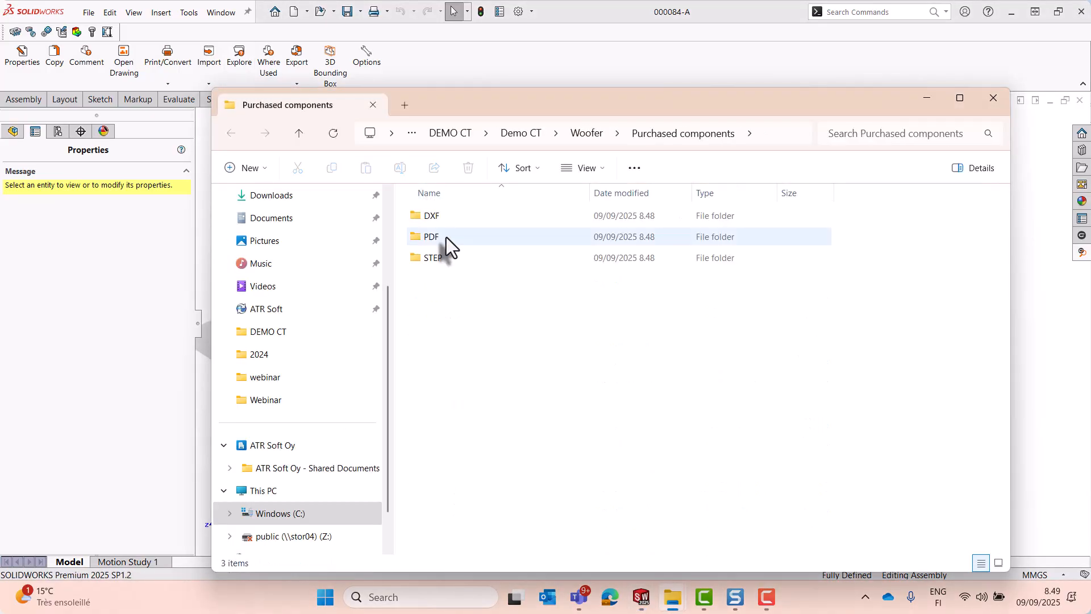
{"action": "double_click", "coordinate": [433, 216]}
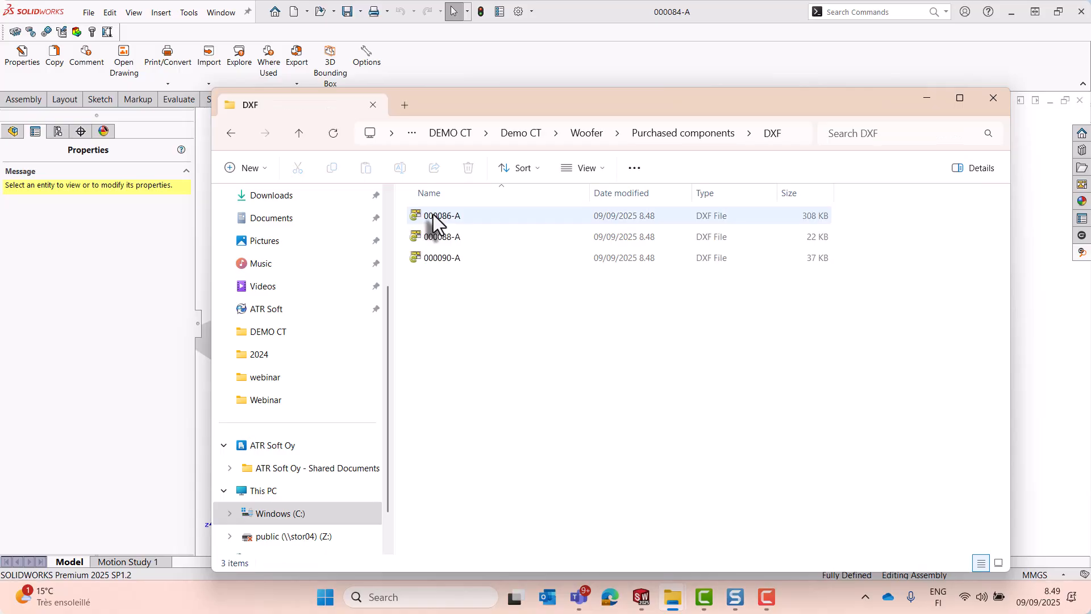
{"action": "key", "text": "alt+Left"}
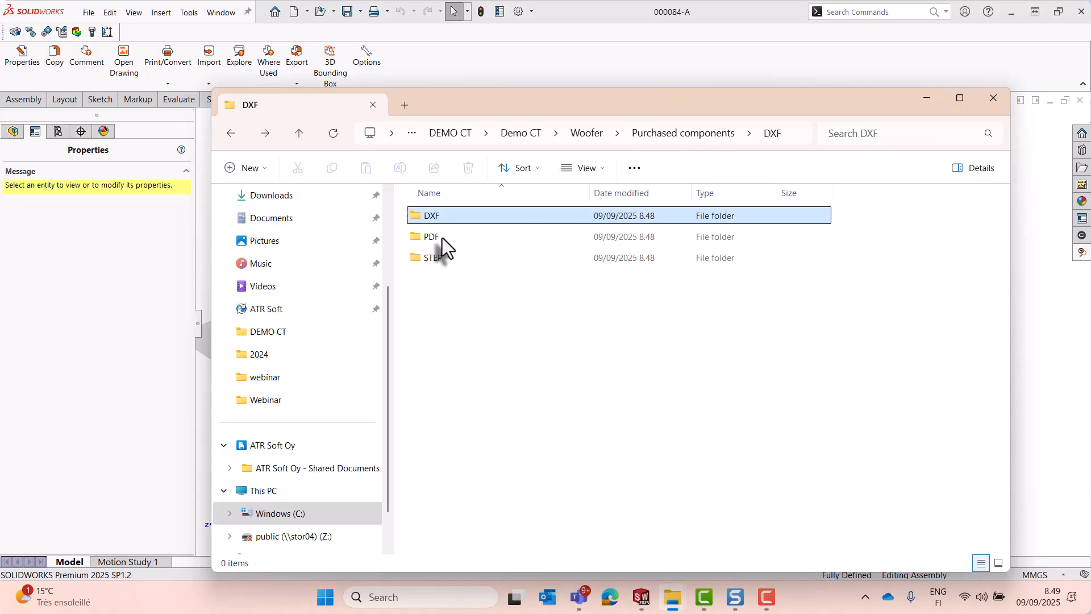
{"action": "double_click", "coordinate": [442, 238]}
{"action": "key", "text": "alt+Left"}
{"action": "double_click", "coordinate": [446, 257]}
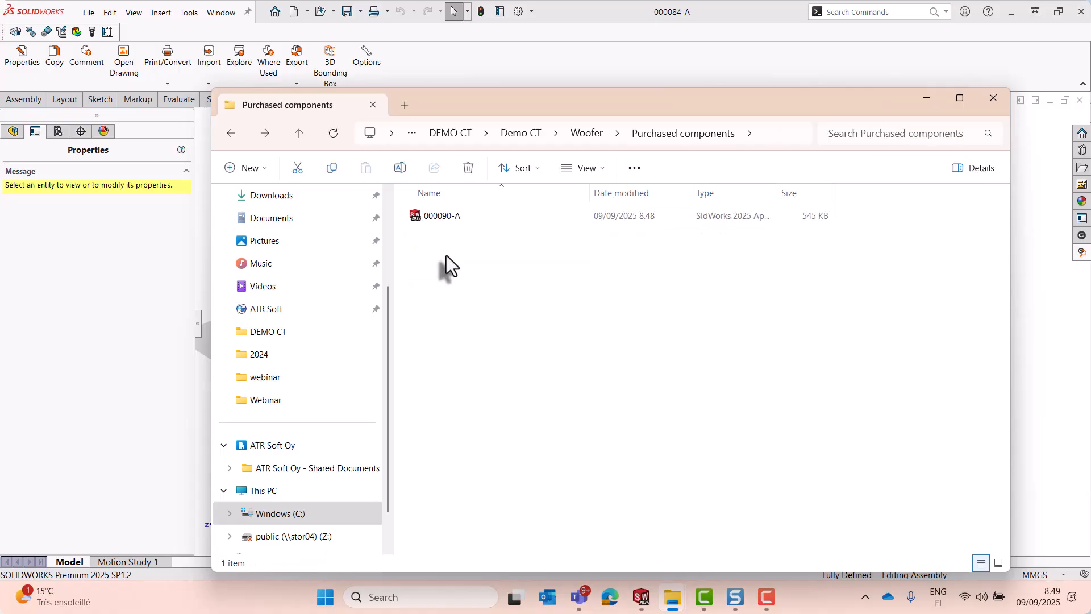
{"action": "left_click", "coordinate": [994, 99]}
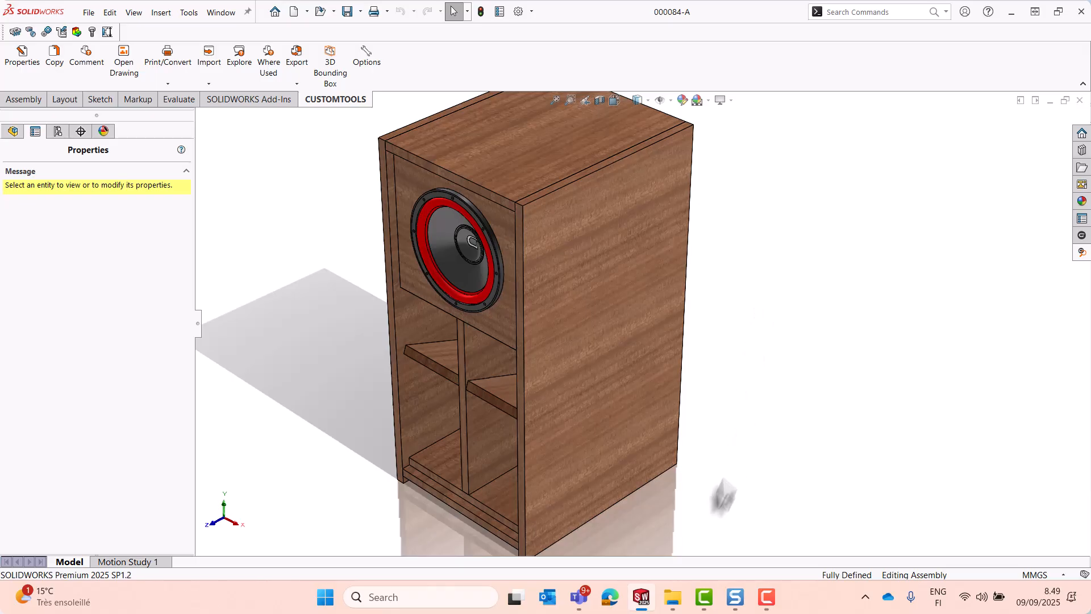
{"action": "mouse_move", "coordinate": [672, 597]}
{"action": "left_click", "coordinate": [657, 509]}
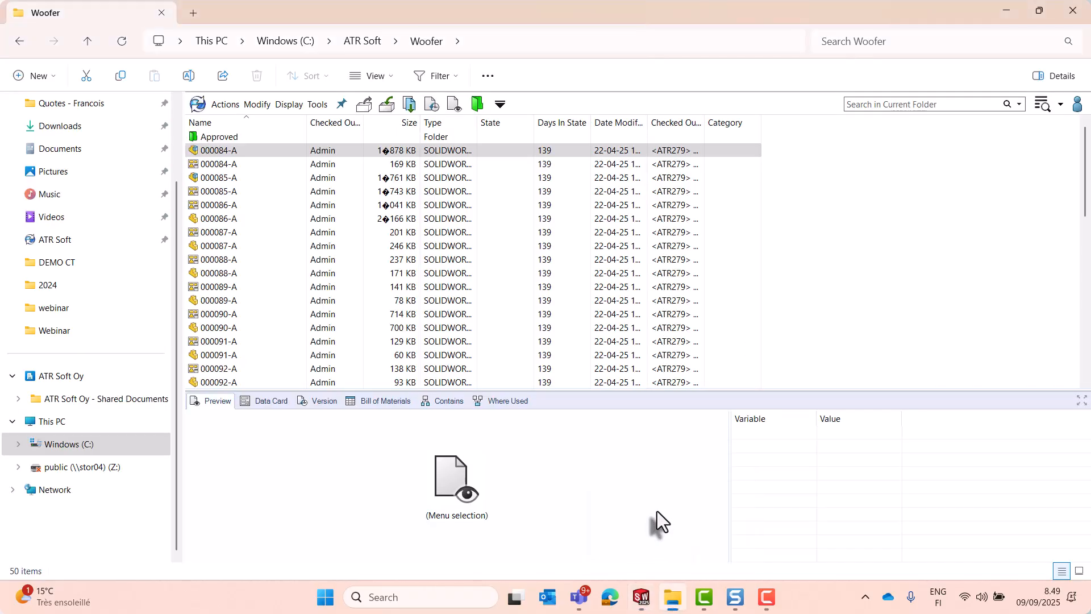
{"action": "right_click", "coordinate": [236, 153]}
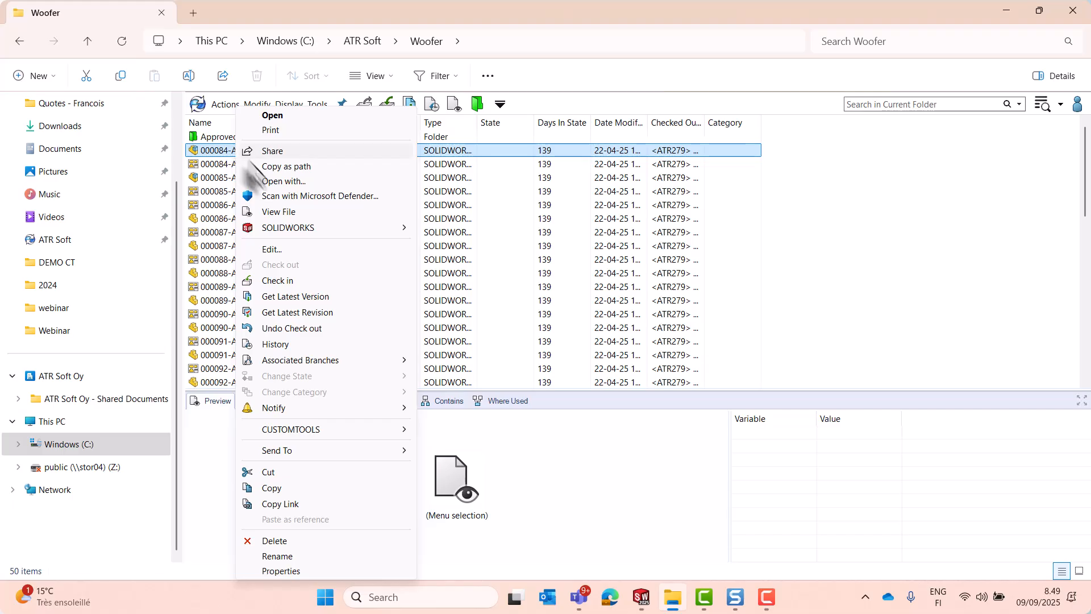
{"action": "mouse_move", "coordinate": [304, 429]}
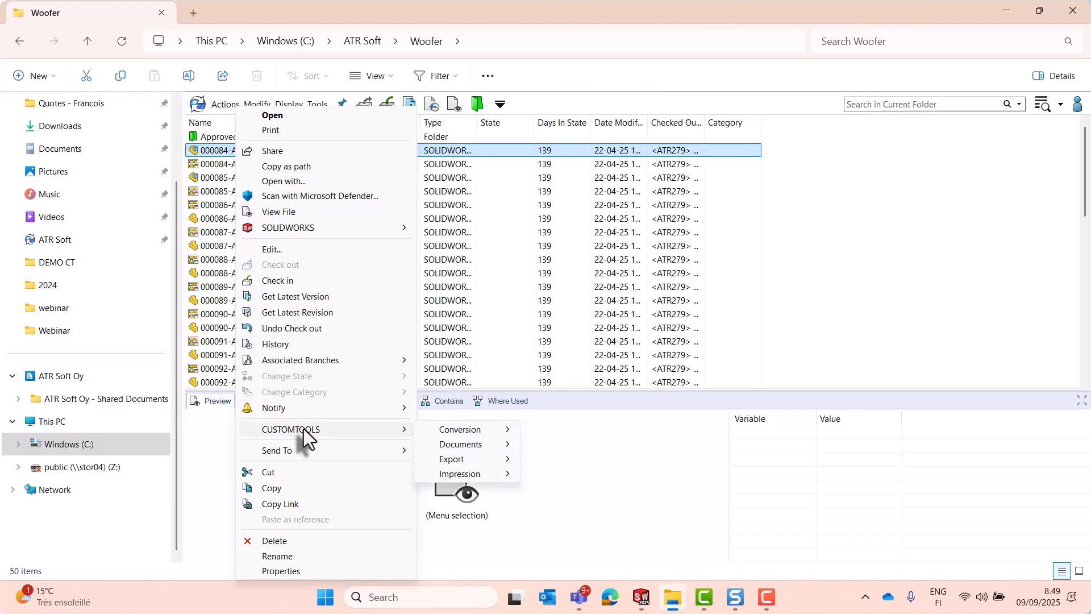
{"action": "mouse_move", "coordinate": [477, 447]}
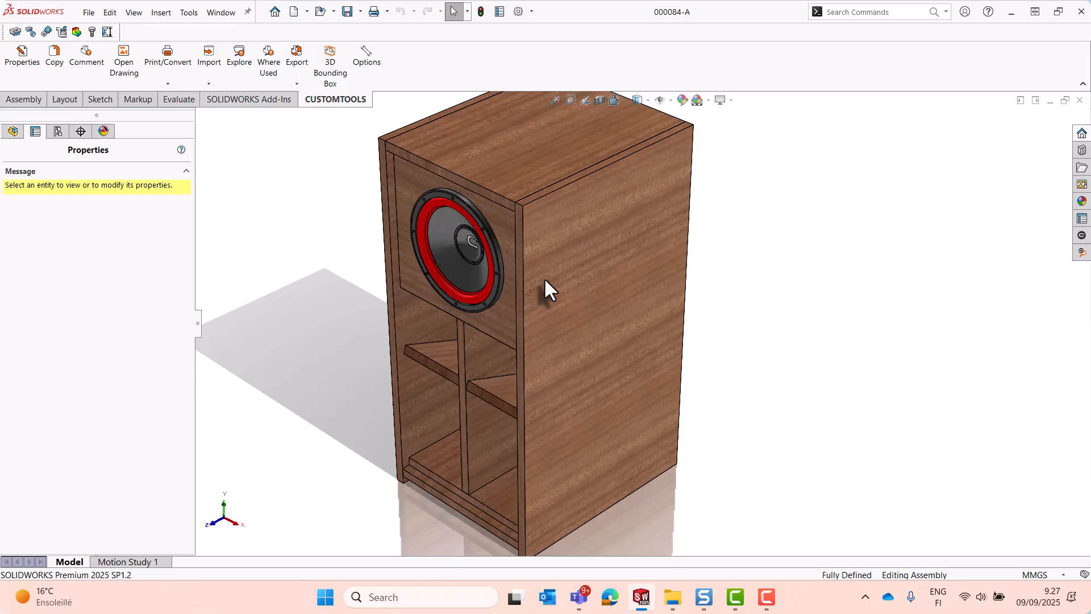
Browse CUSTOMTOOLS profile options to Print Properties, showing 'Print all A4' and 'Drawing for Production'
{"action": "left_click", "coordinate": [359, 65]}
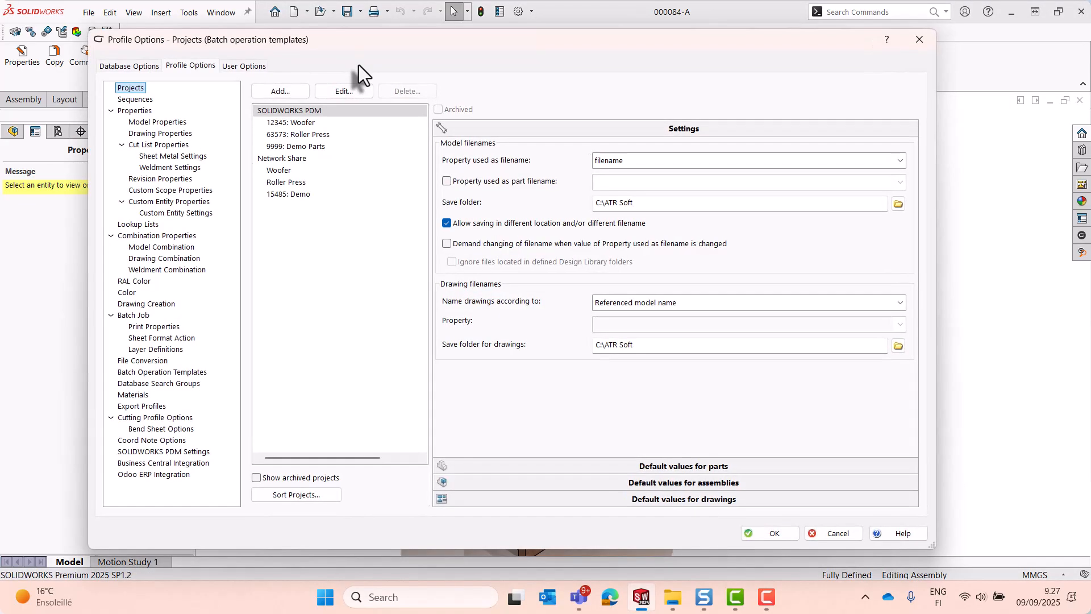
{"action": "left_click", "coordinate": [131, 373]}
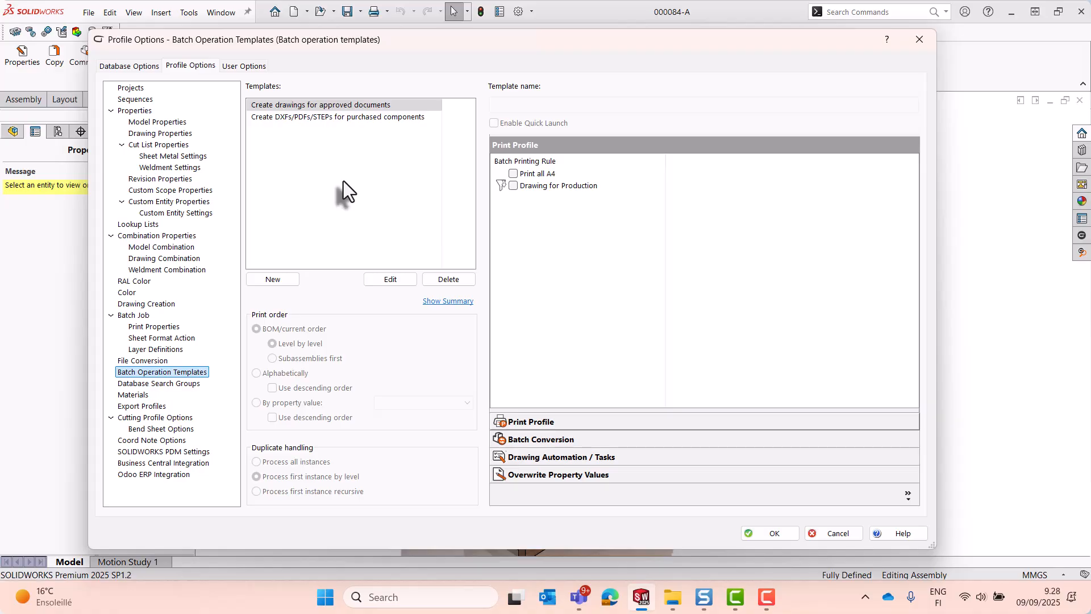
{"action": "left_click", "coordinate": [136, 306]}
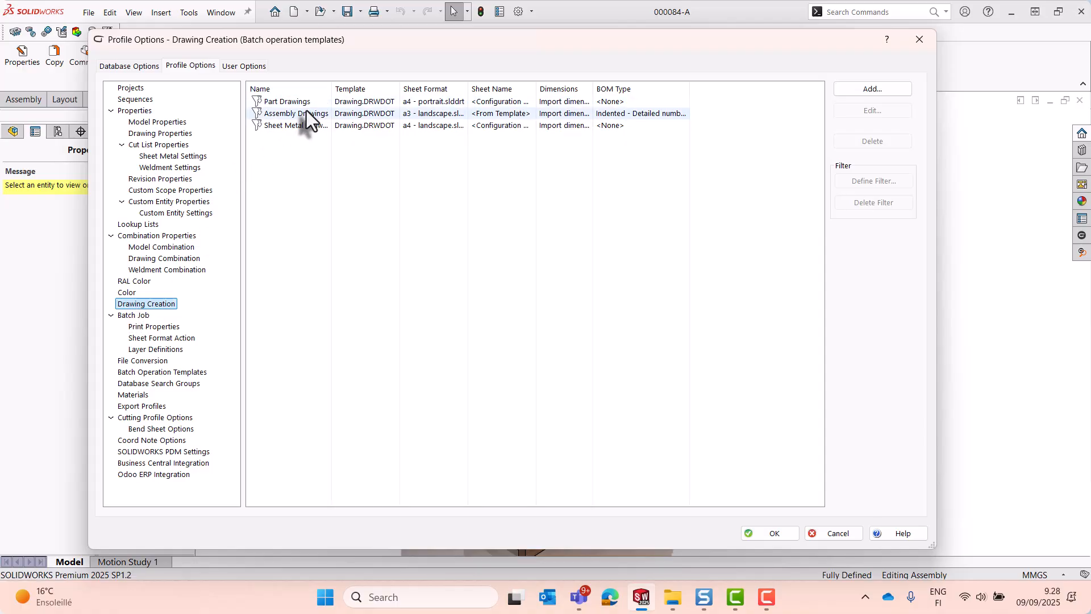
{"action": "left_click", "coordinate": [138, 327]}
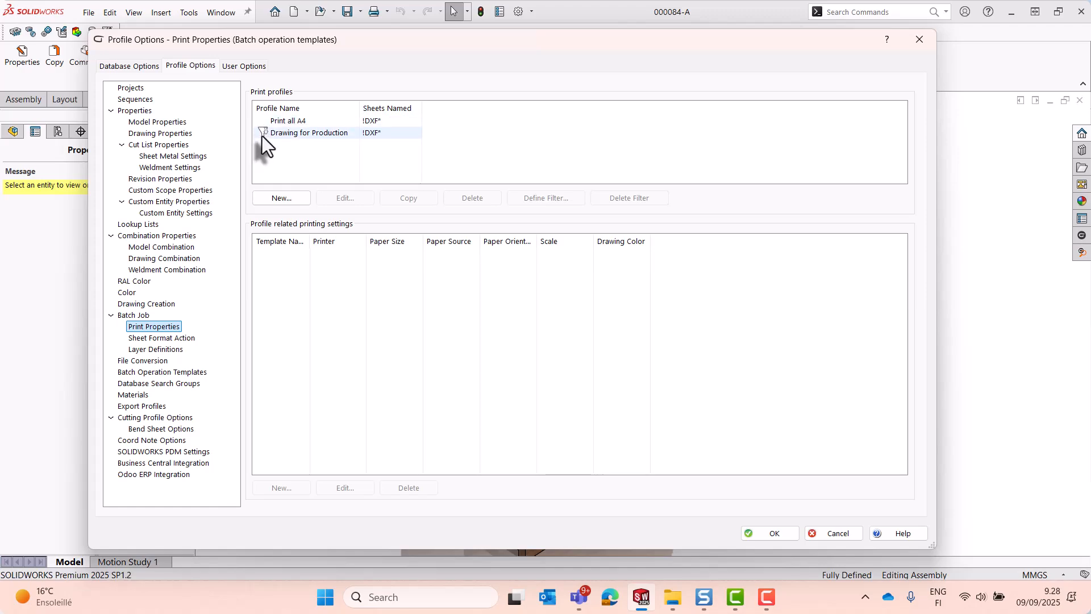
{"action": "left_click", "coordinate": [305, 131]}
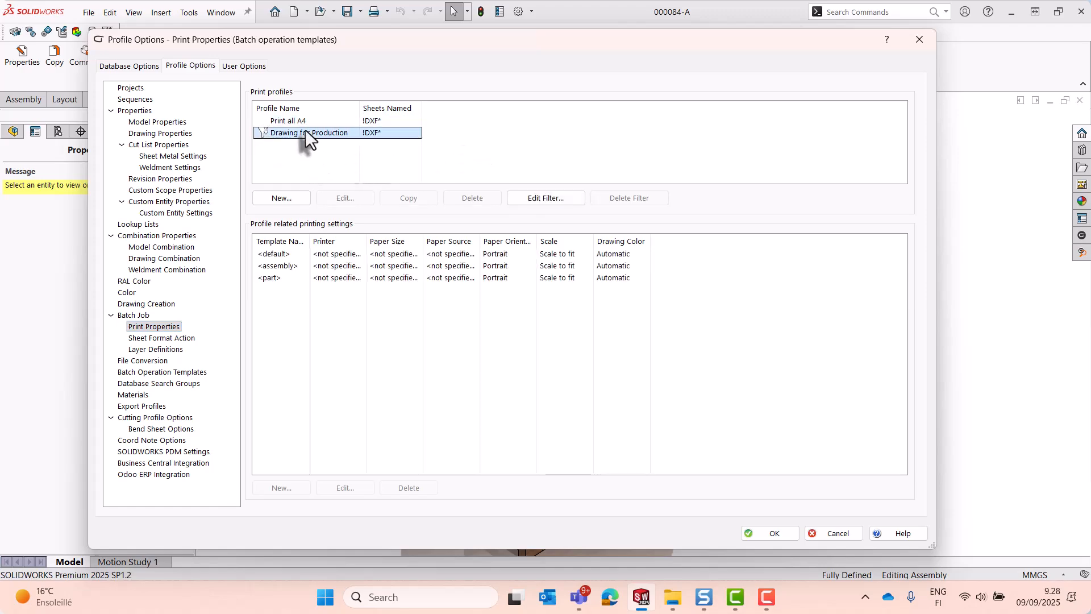
{"action": "left_click", "coordinate": [543, 199]}
{"action": "left_click", "coordinate": [643, 397]}
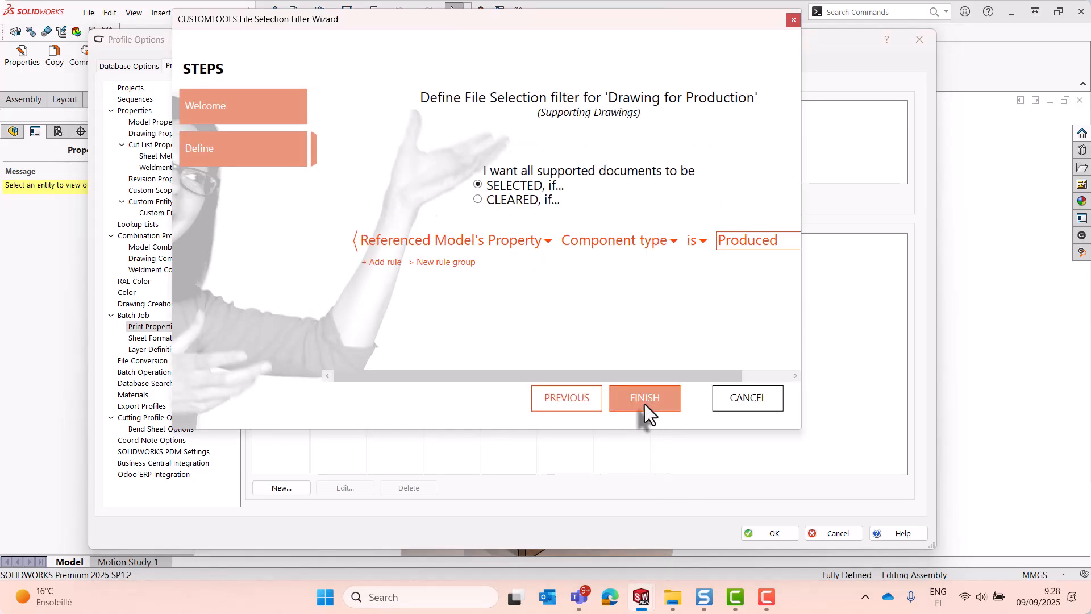
{"action": "left_click", "coordinate": [749, 404]}
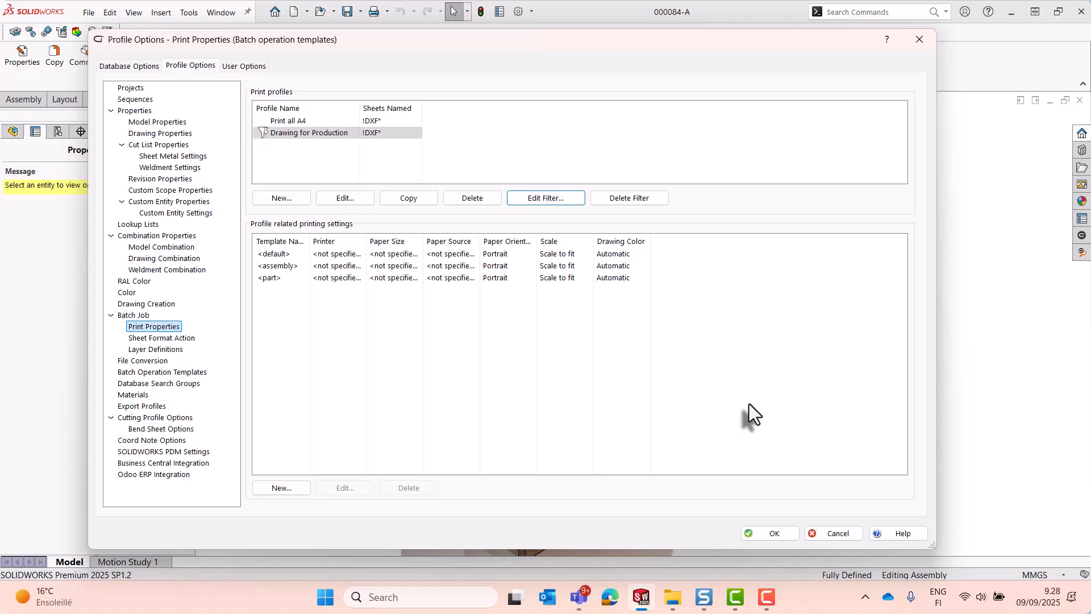
Browse the Sheet Format Action, Layer, File Conversion, Cutting Profile and Bend Sheet pages, ending at Batch Operation Templates
{"action": "left_click", "coordinate": [160, 338]}
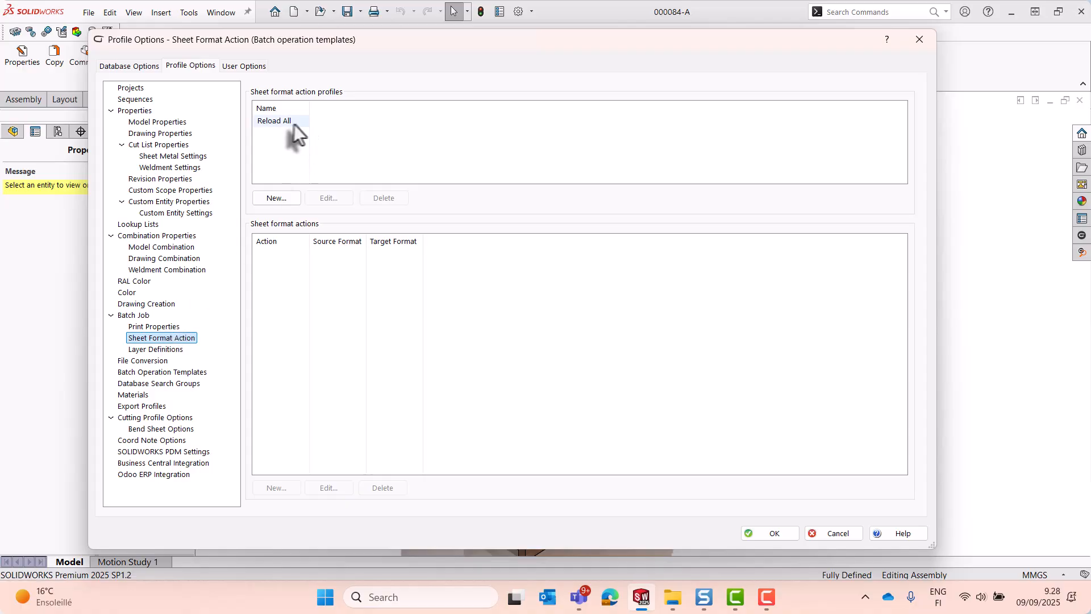
{"action": "left_click", "coordinate": [277, 121]}
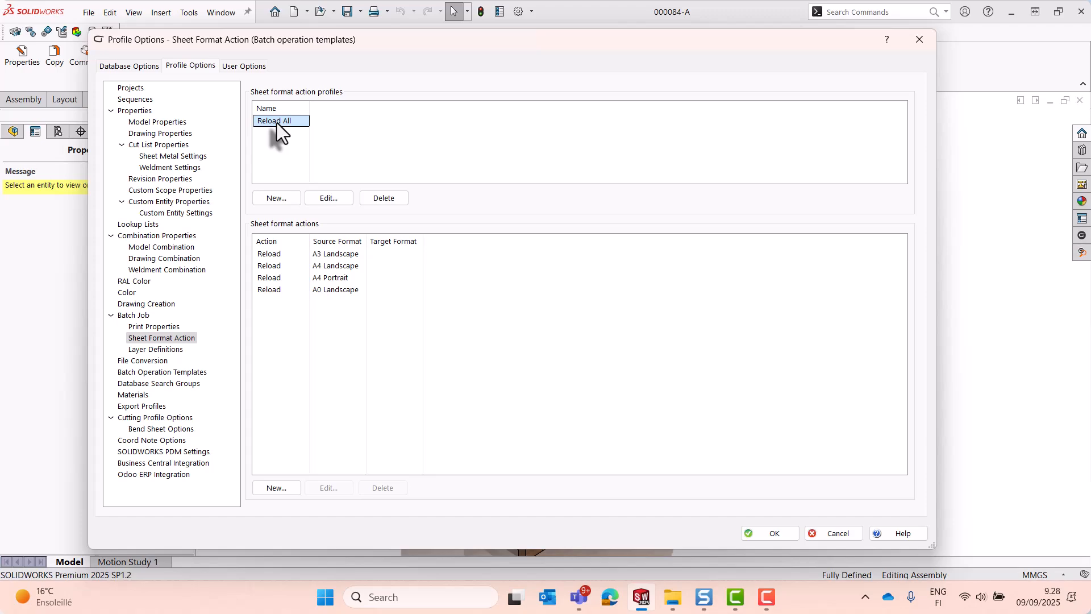
{"action": "left_click", "coordinate": [152, 350]}
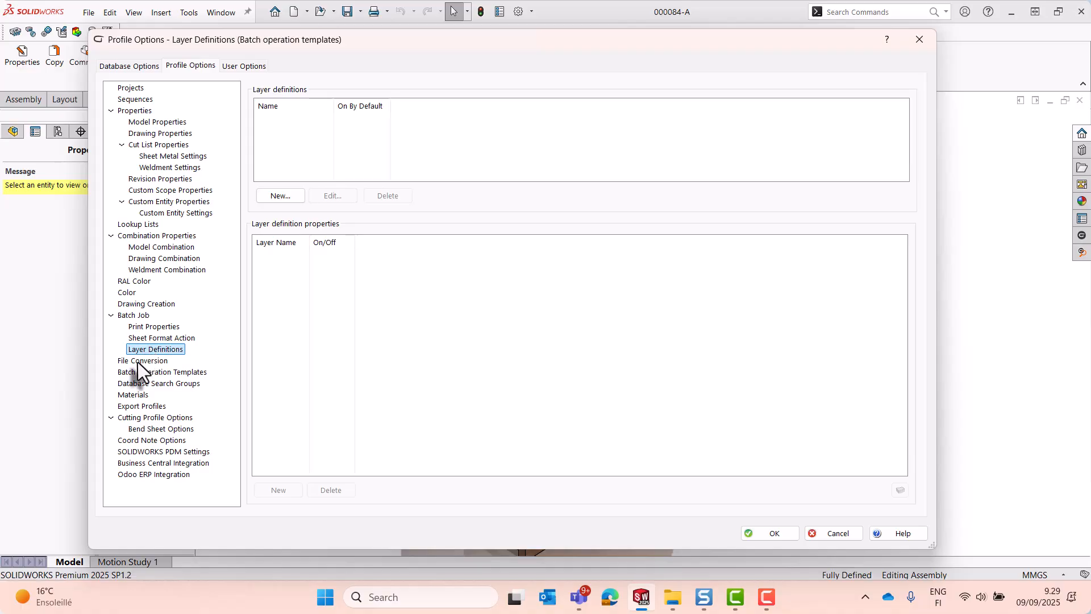
{"action": "left_click", "coordinate": [137, 361]}
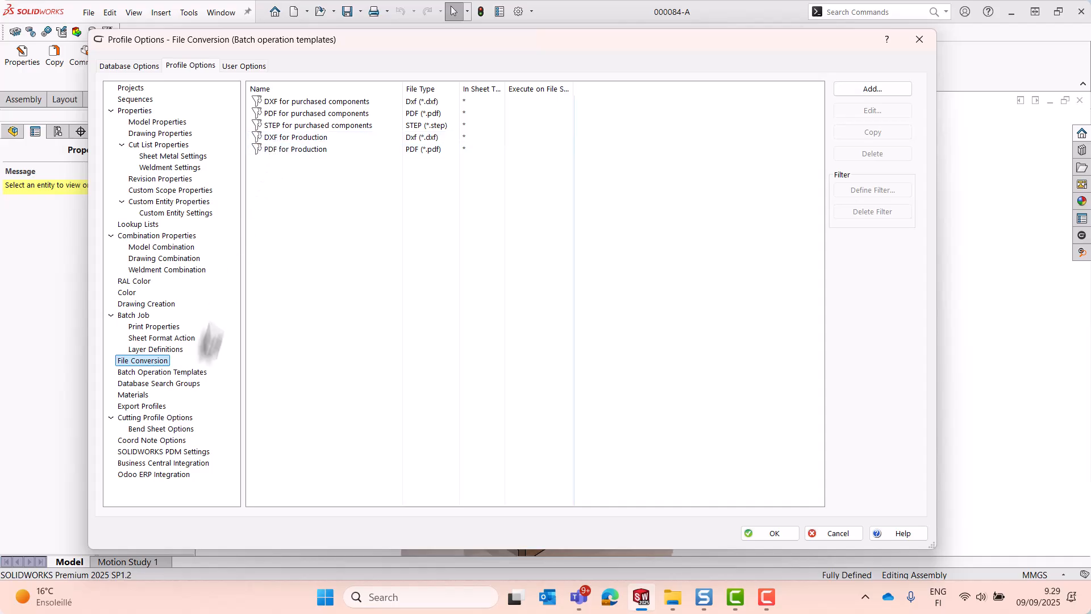
{"action": "left_click", "coordinate": [149, 419]}
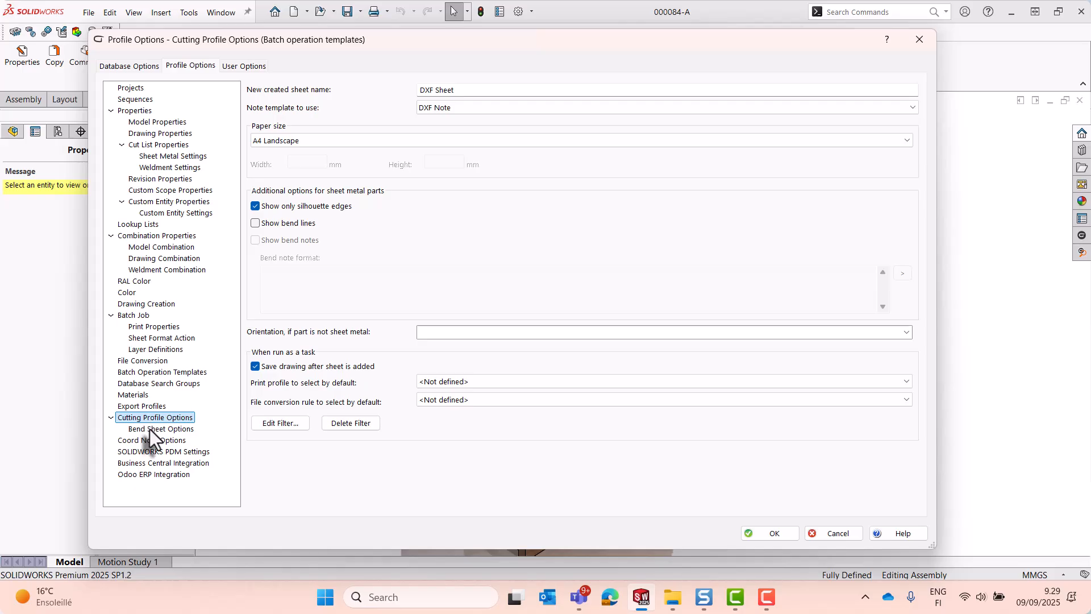
{"action": "left_click", "coordinate": [149, 429]}
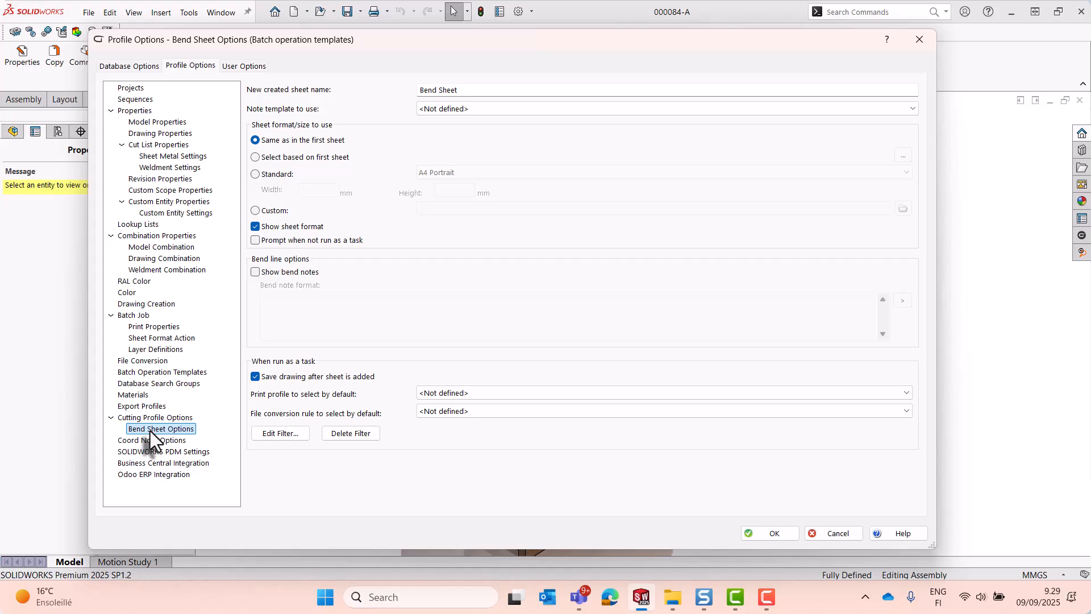
{"action": "left_click", "coordinate": [131, 371]}
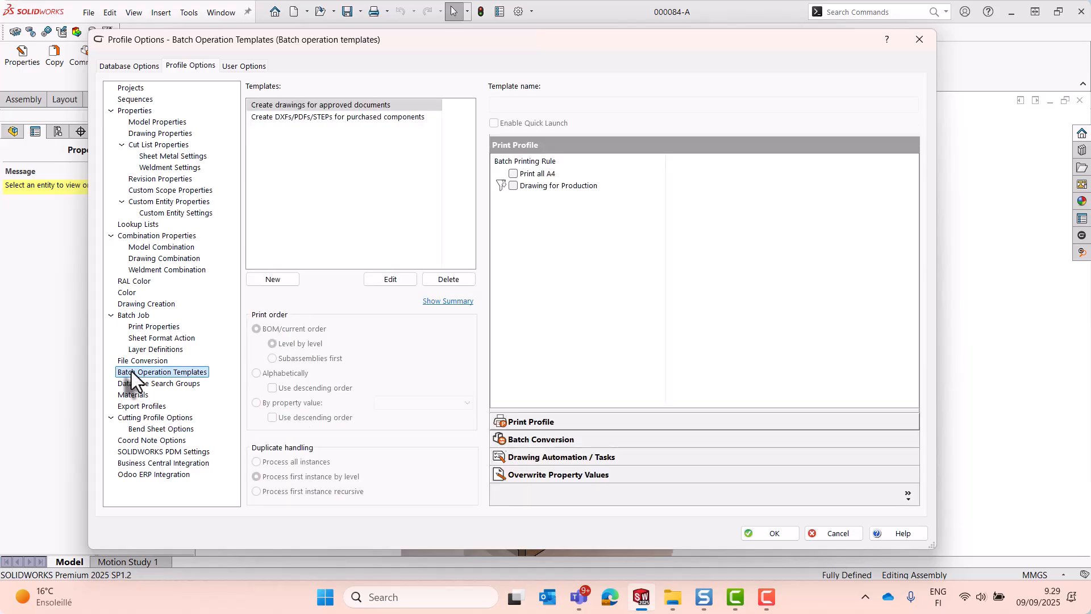
Create template 'Create DXFs/PDFs for production' with Quick Launch and the Drawing for Production print profile
{"action": "left_click", "coordinate": [273, 281]}
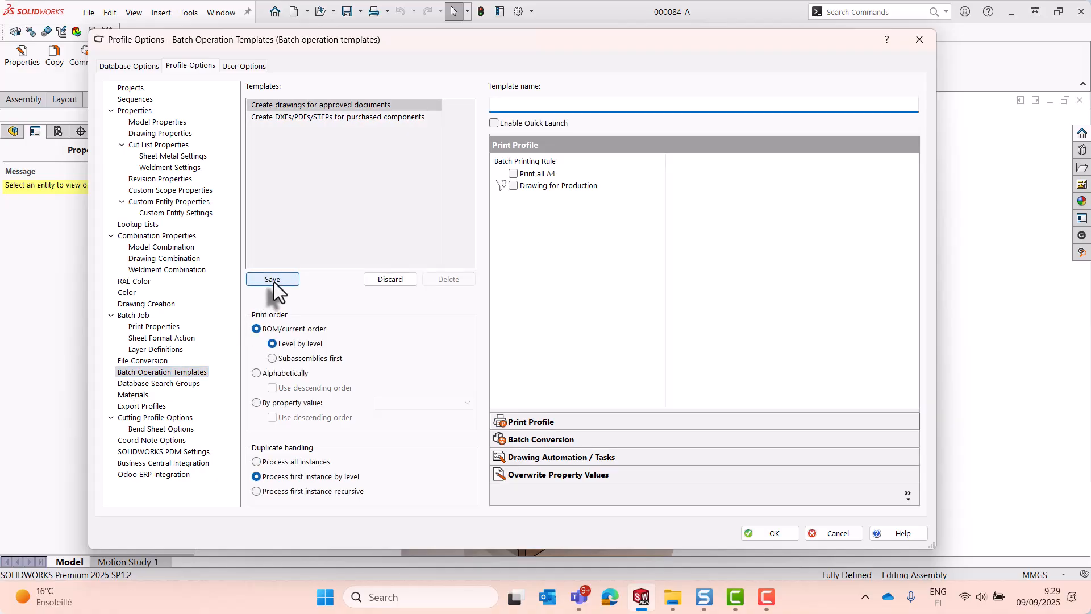
{"action": "type", "text": "Create DXFs/PDFs for production"}
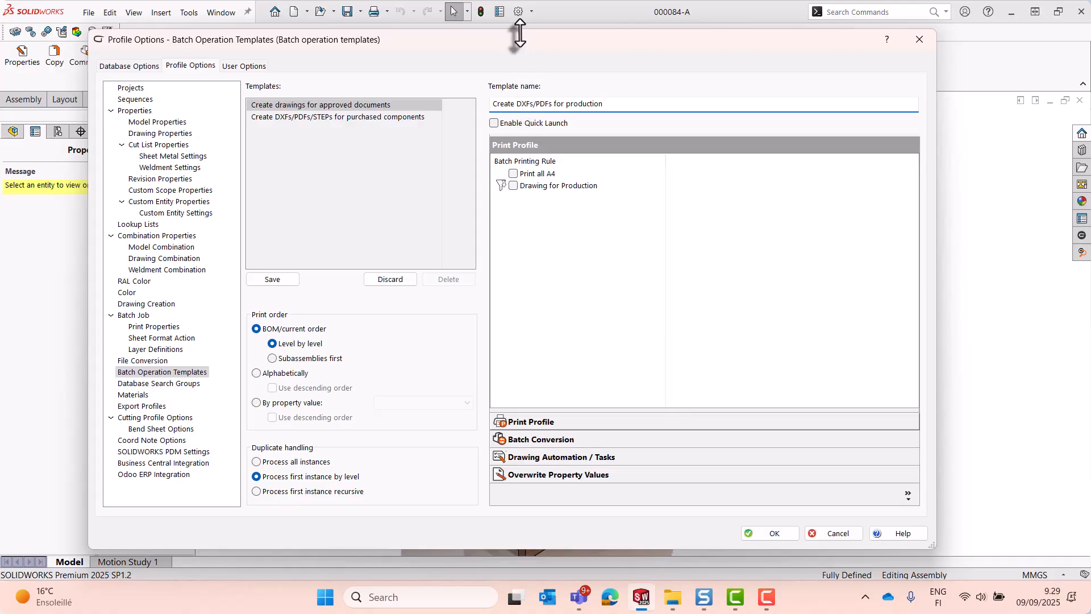
{"action": "left_click_drag", "start_coordinate": [519, 43], "coordinate": [571, 97]}
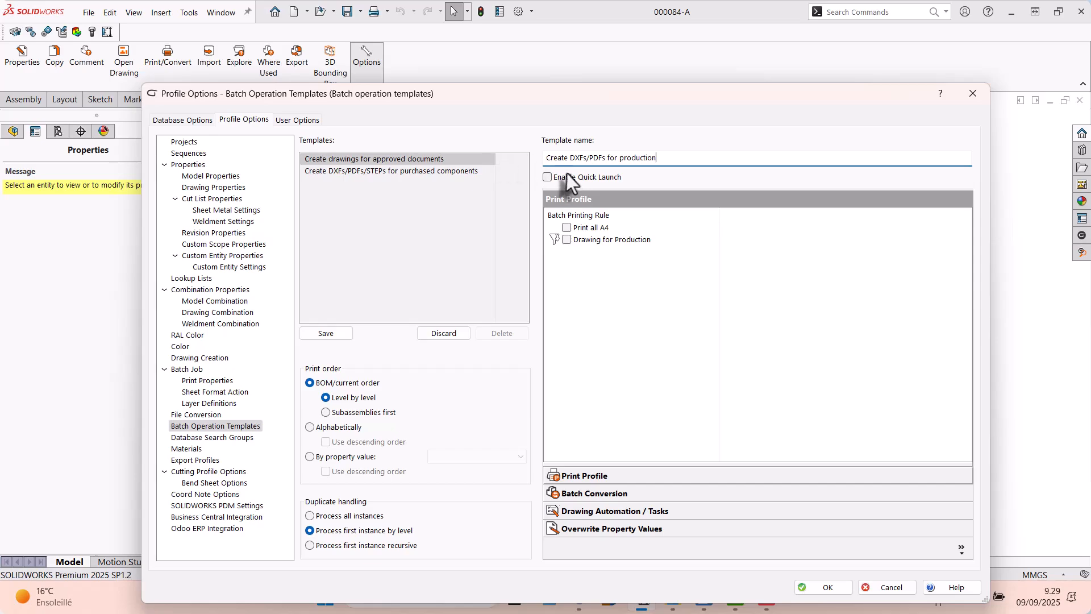
{"action": "left_click", "coordinate": [548, 178]}
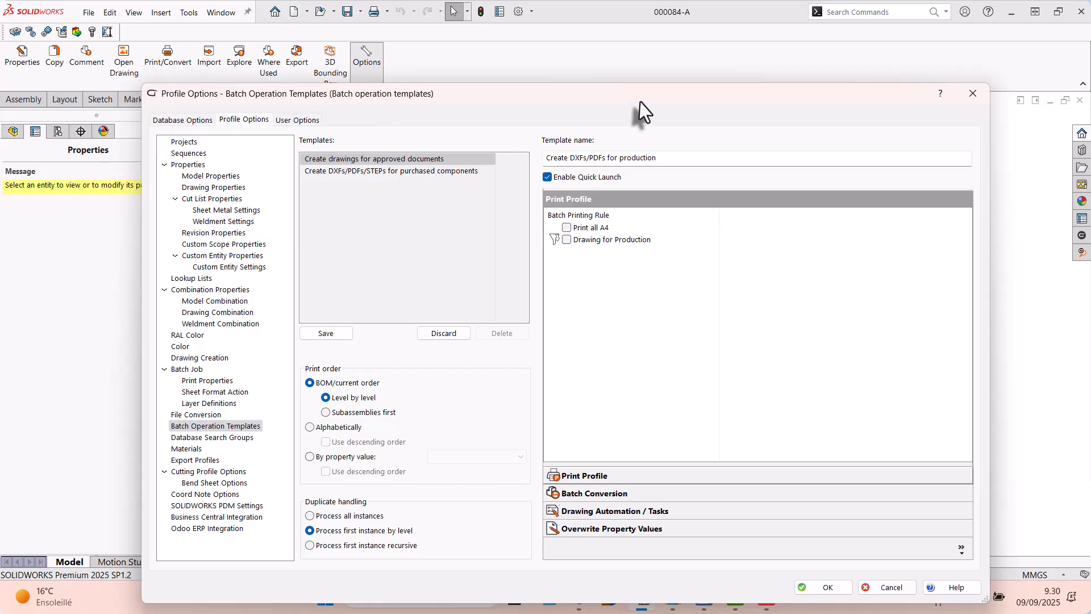
{"action": "left_click_drag", "start_coordinate": [638, 97], "coordinate": [609, 57]}
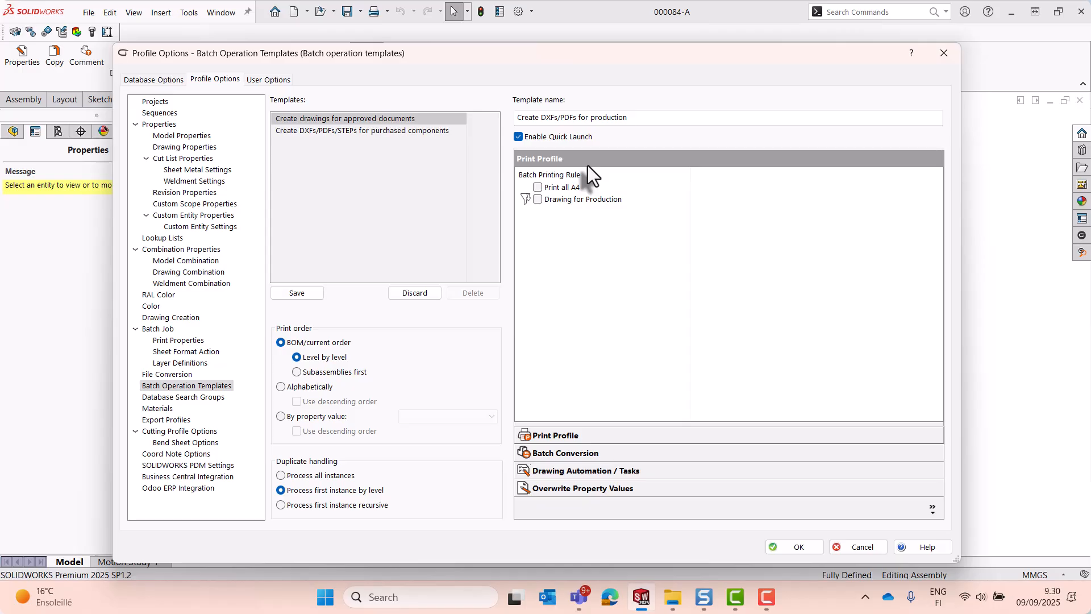
{"action": "left_click", "coordinate": [537, 200]}
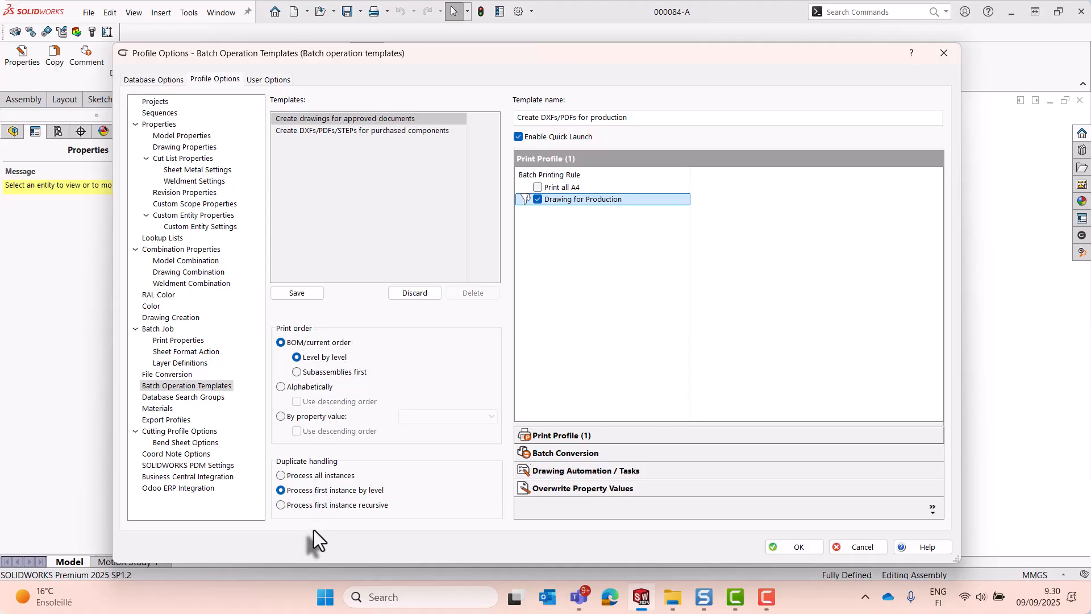
Include the DXF for Production and PDF for Production conversion rules in the template
{"action": "left_click", "coordinate": [556, 455]}
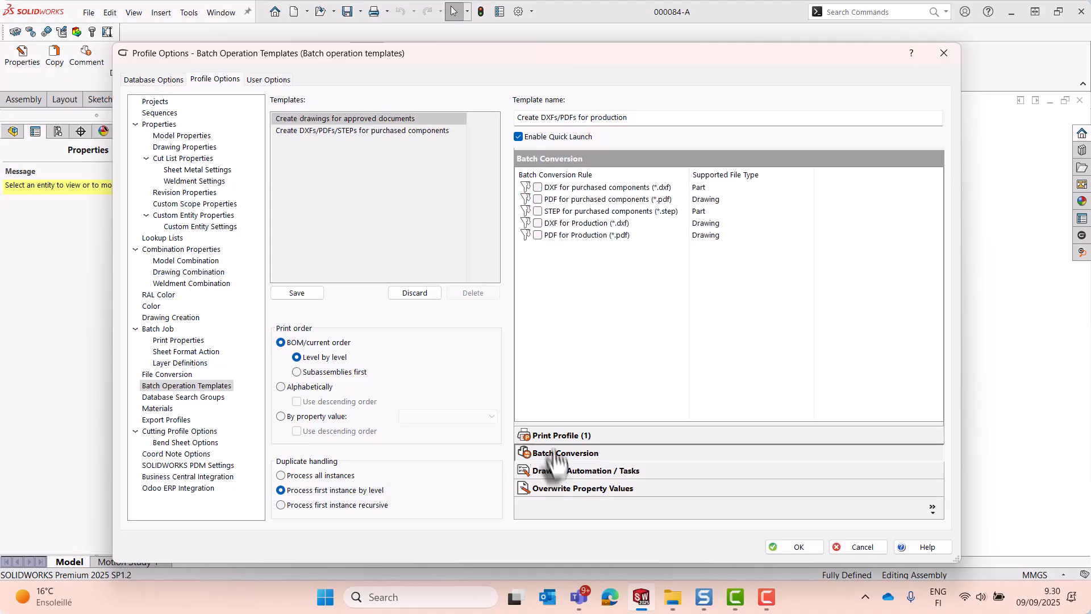
{"action": "left_click", "coordinate": [538, 224]}
{"action": "left_click", "coordinate": [538, 238]}
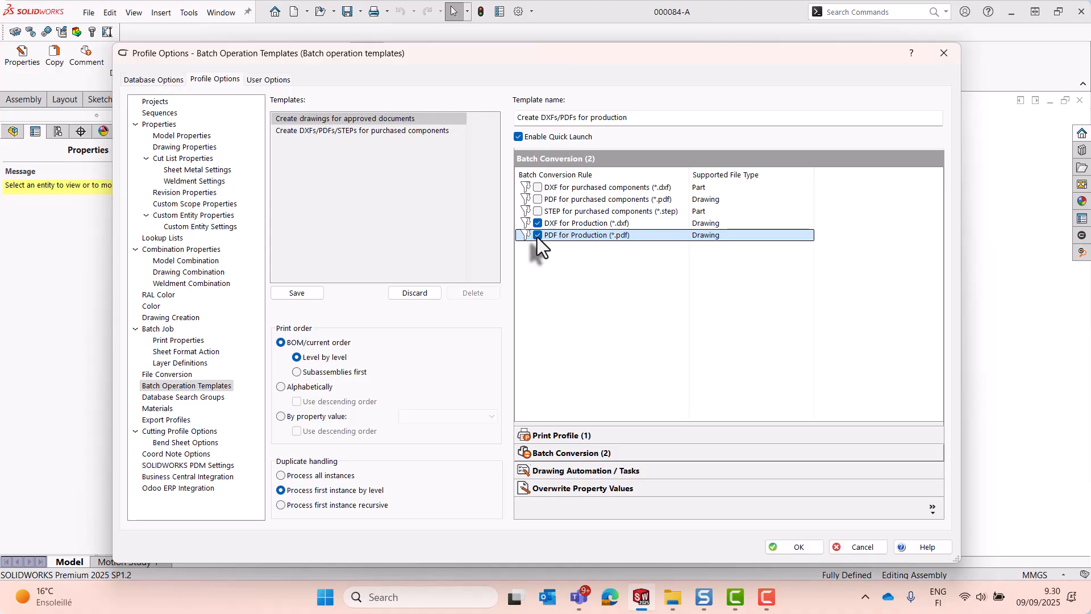
Add the Create Cutting Profile Sheet and Create Bend Sheet tasks, keeping sheet format at <No Action>
{"action": "left_click", "coordinate": [580, 476]}
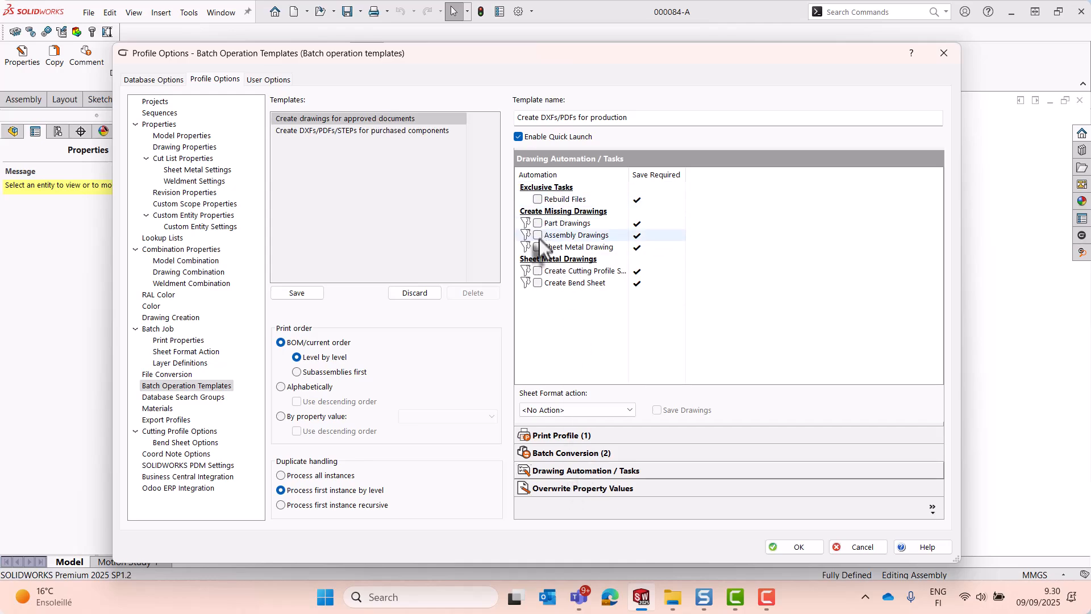
{"action": "left_click", "coordinate": [538, 271]}
{"action": "left_click", "coordinate": [538, 283]}
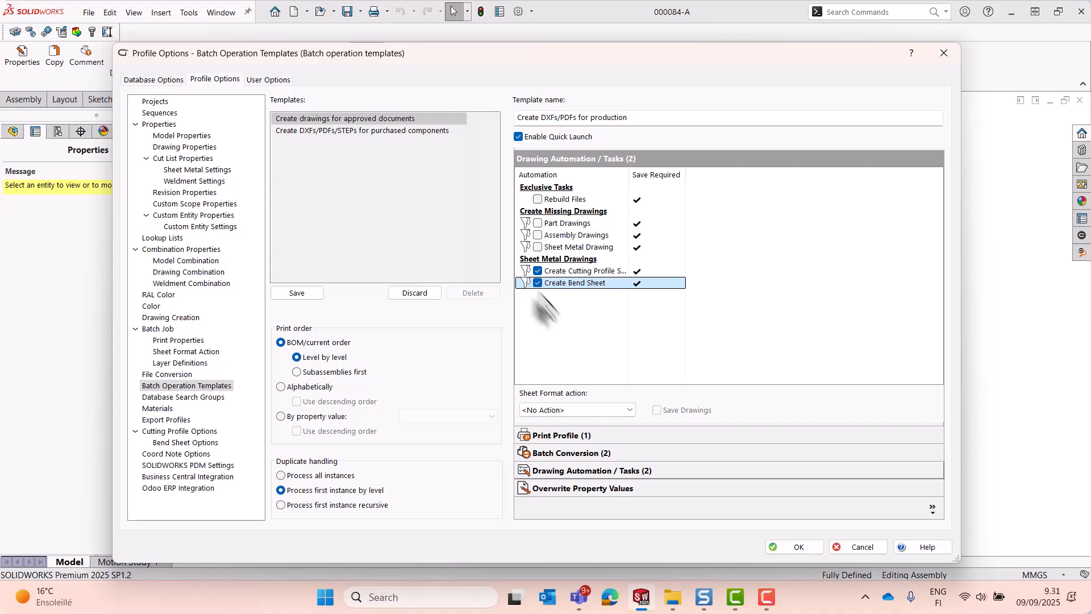
{"action": "left_click", "coordinate": [576, 410]}
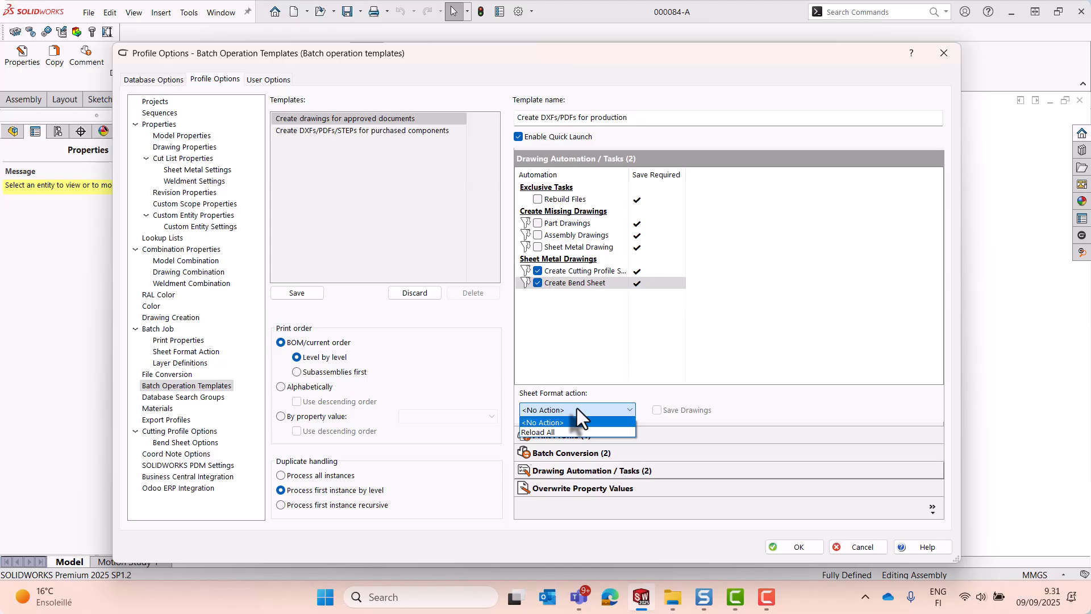
{"action": "left_click", "coordinate": [578, 408]}
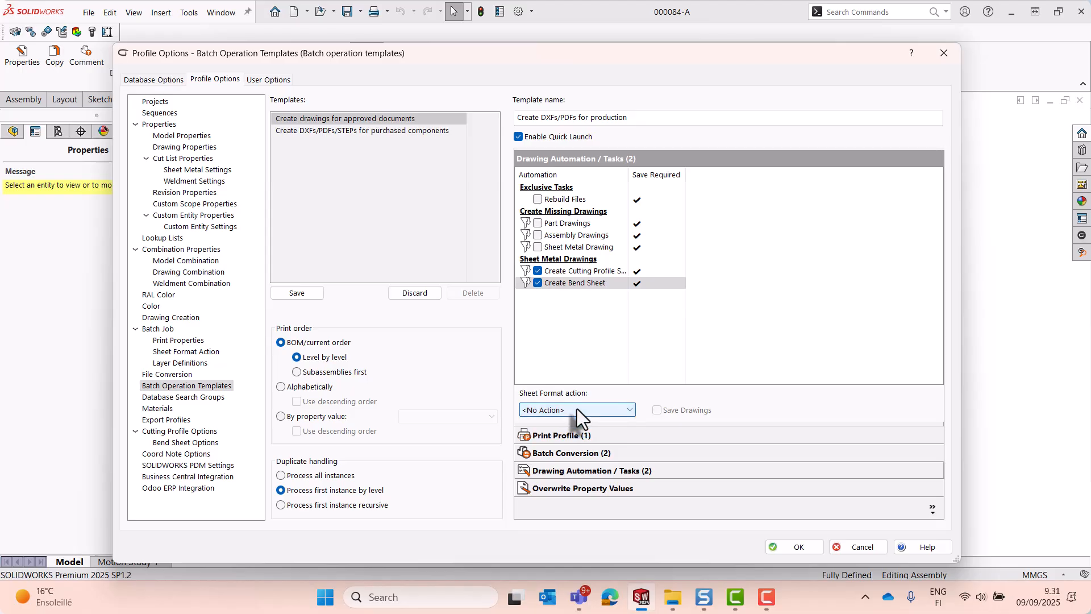
{"action": "left_click", "coordinate": [584, 493]}
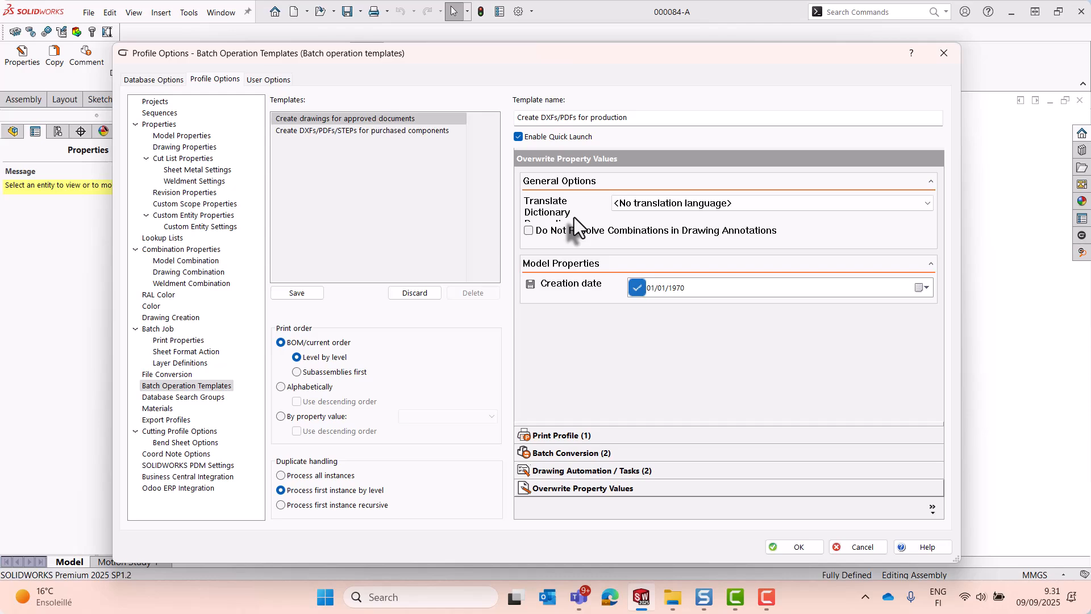
Save the production template, discard an edit of the purchased-components template, and close Profile Options
{"action": "left_click", "coordinate": [289, 295]}
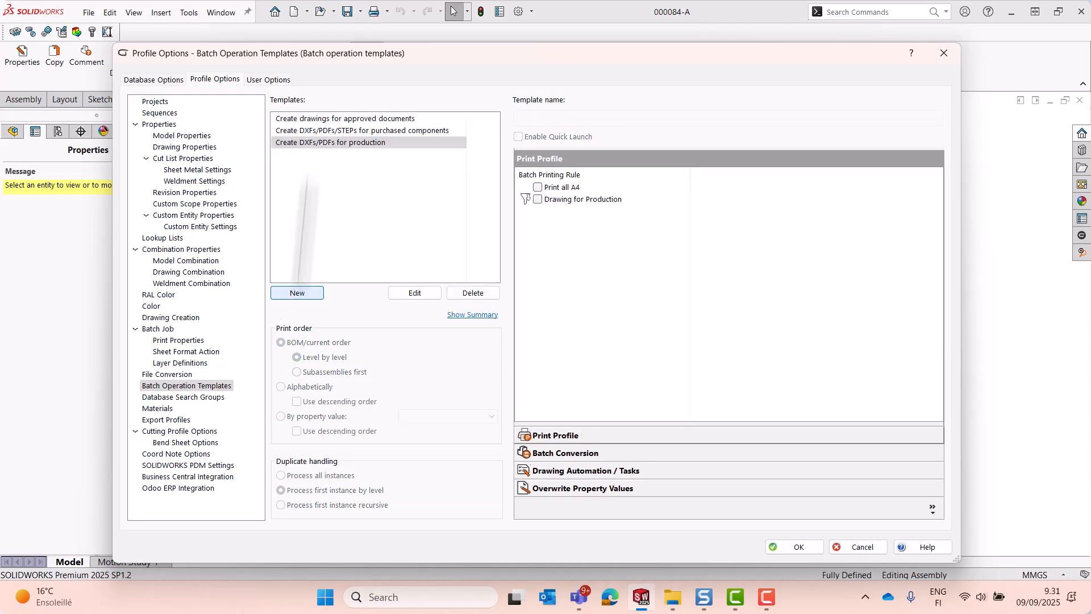
{"action": "left_click", "coordinate": [312, 142]}
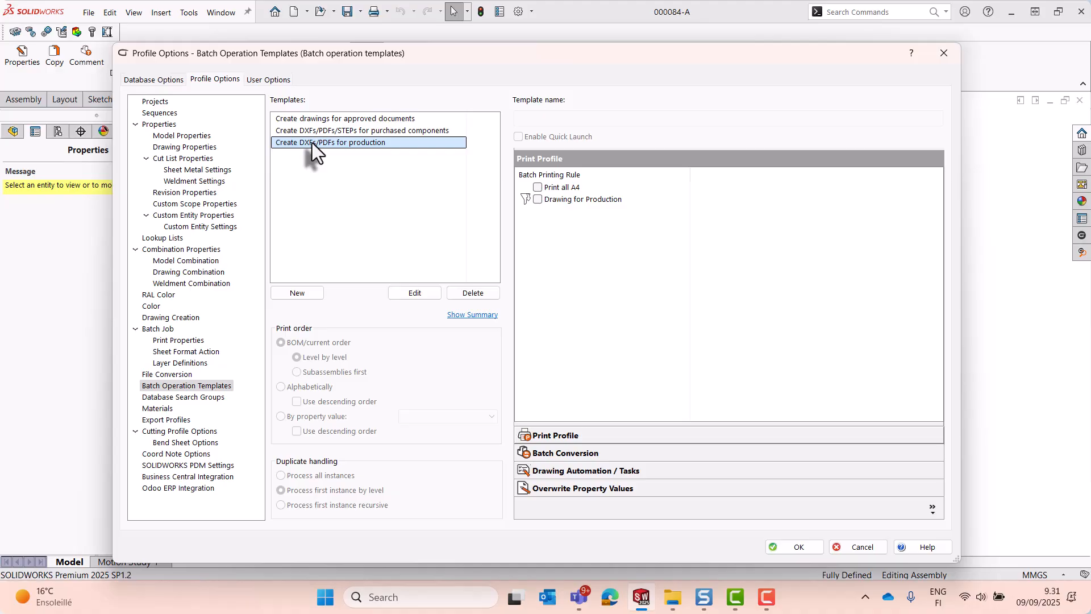
{"action": "left_click", "coordinate": [315, 134]}
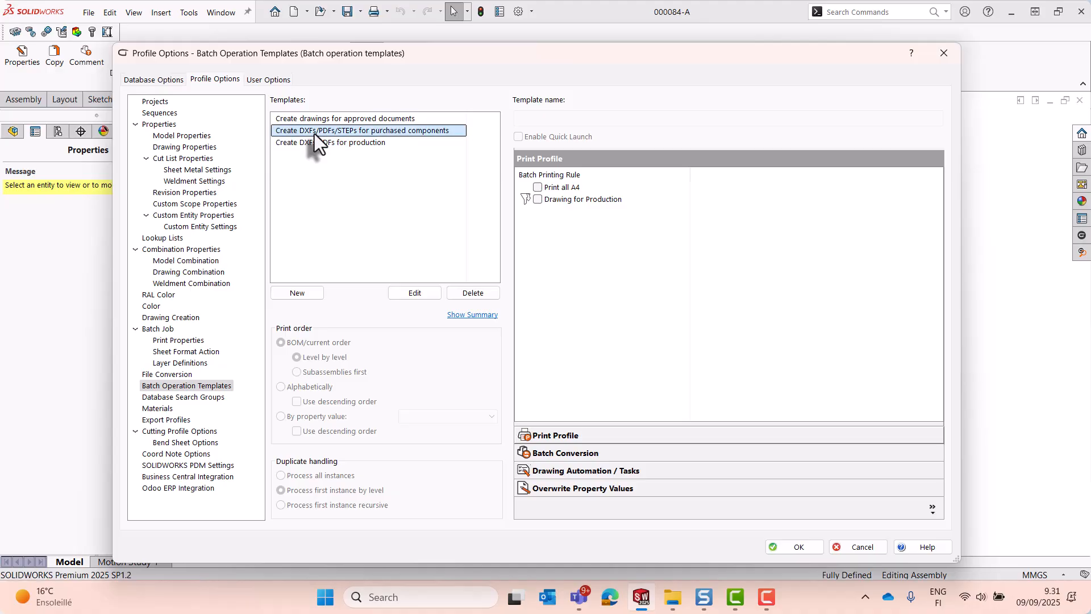
{"action": "left_click", "coordinate": [414, 294]}
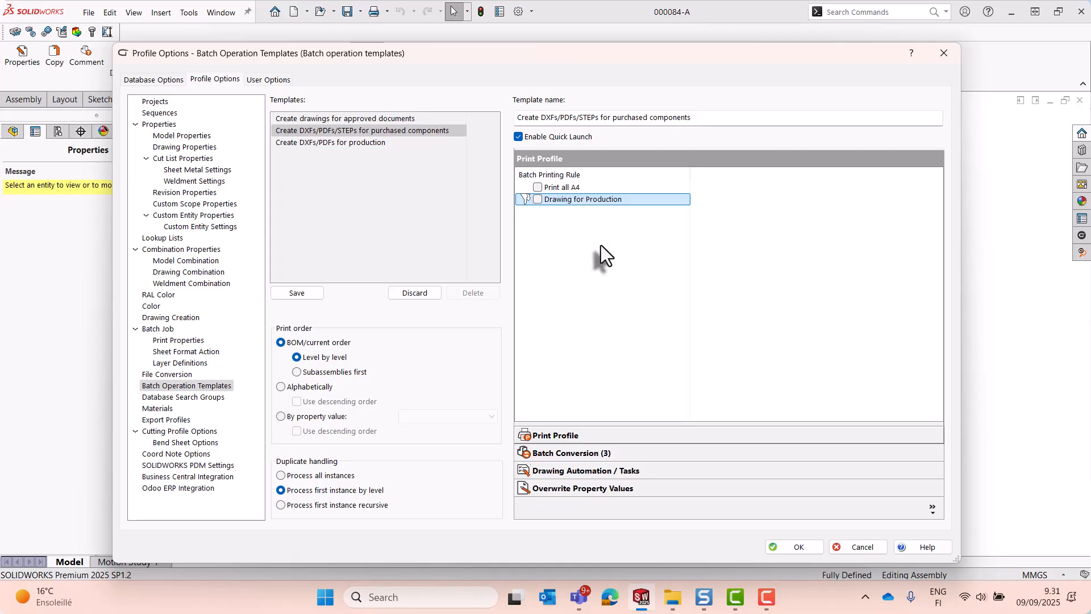
{"action": "left_click", "coordinate": [413, 294]}
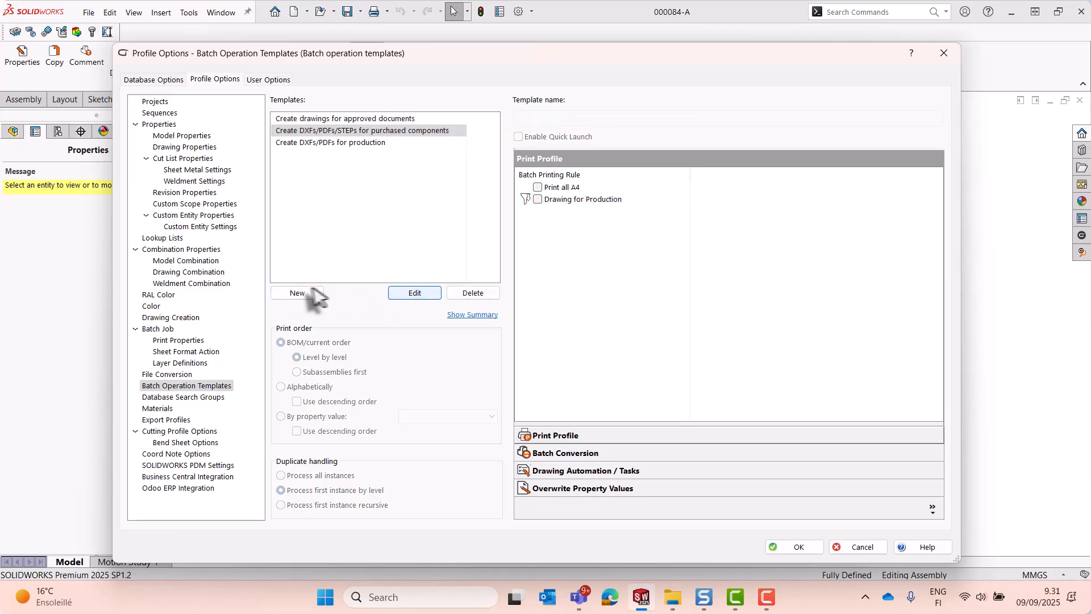
{"action": "left_click", "coordinate": [782, 546]}
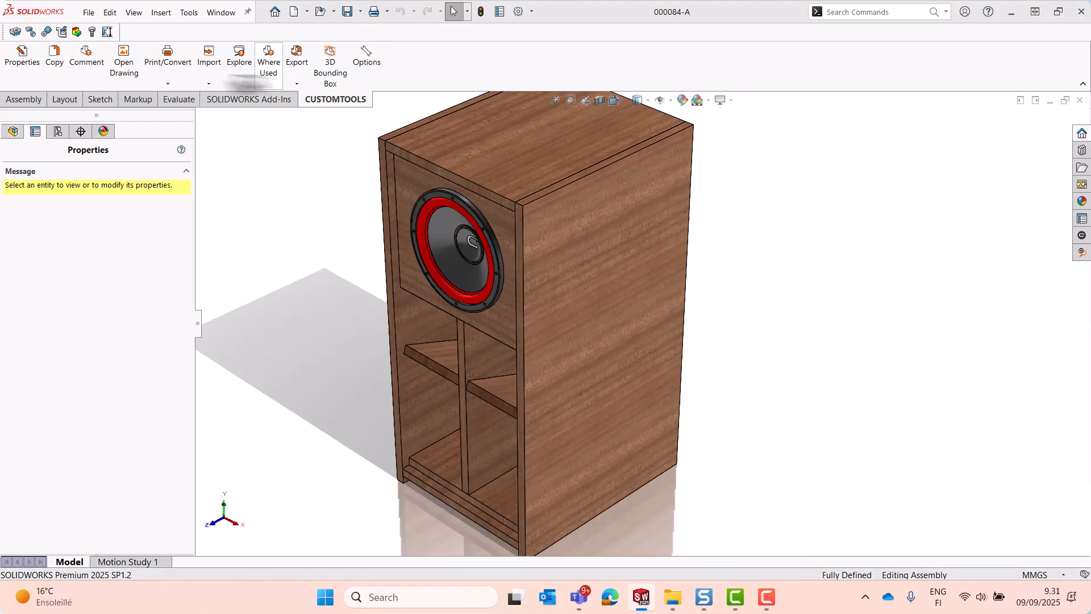
Open the full Batch Operation window from the CUSTOMTOOLS Print/Convert menu
{"action": "left_click", "coordinate": [176, 85]}
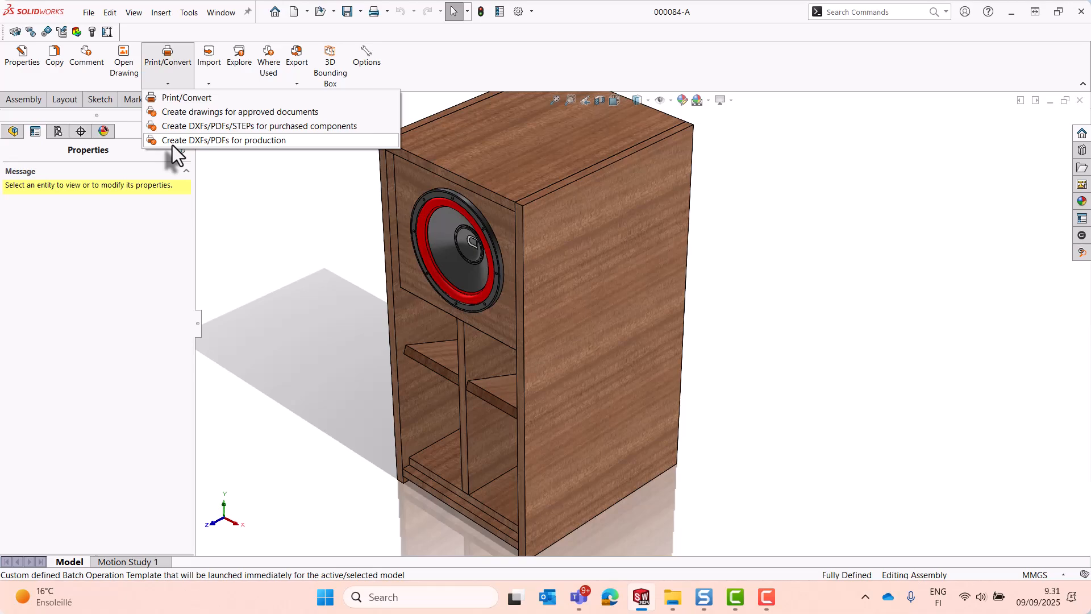
{"action": "left_click", "coordinate": [167, 98]}
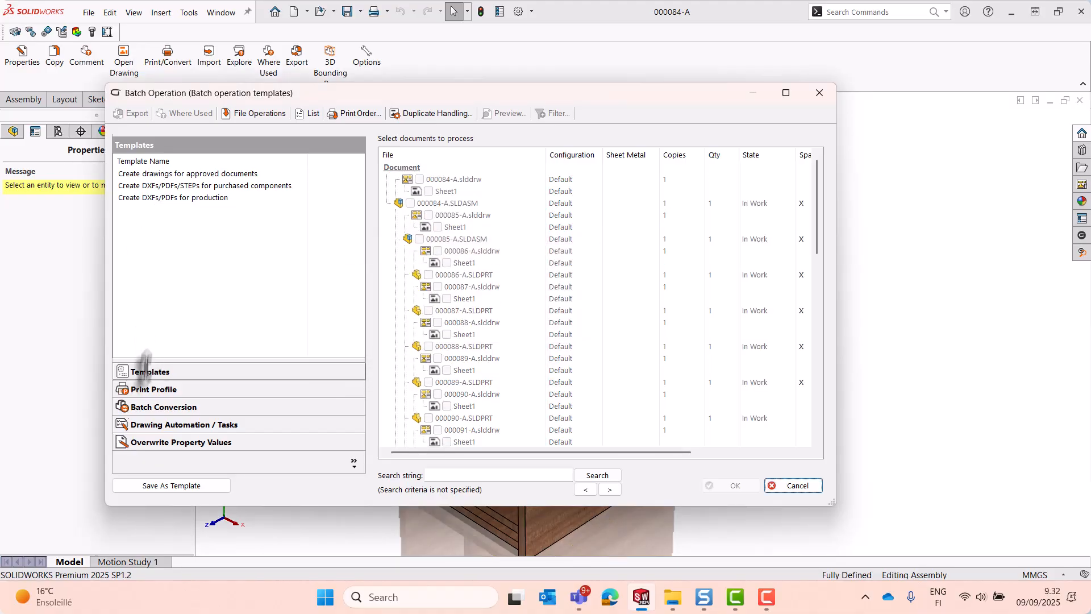
Apply the Create DXFs/PDFs for production template and review its print profile, conversion and automation panels
{"action": "left_click", "coordinate": [184, 198]}
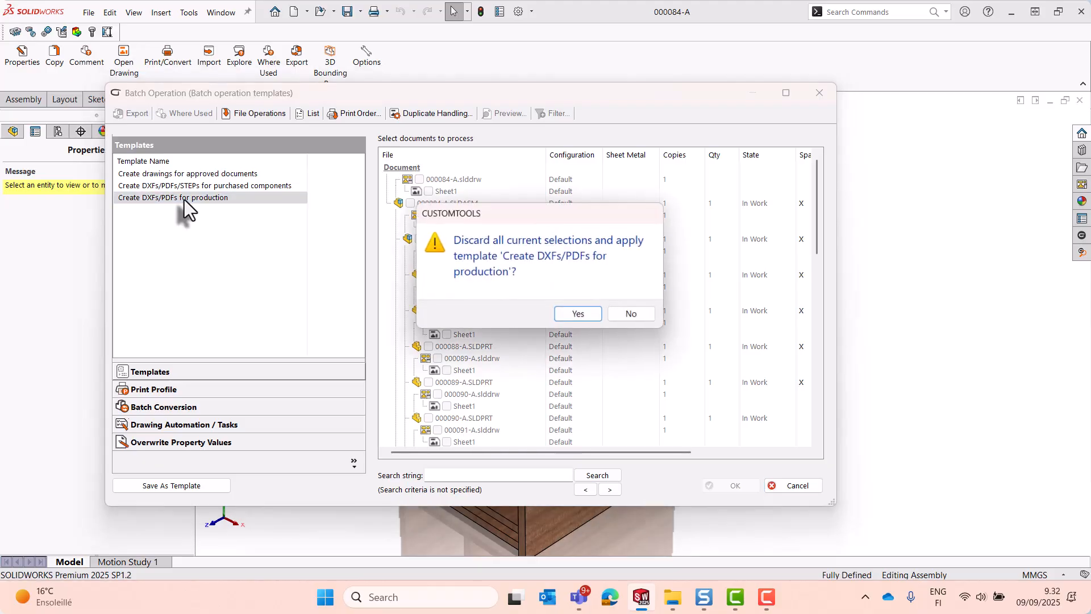
{"action": "left_click", "coordinate": [577, 315]}
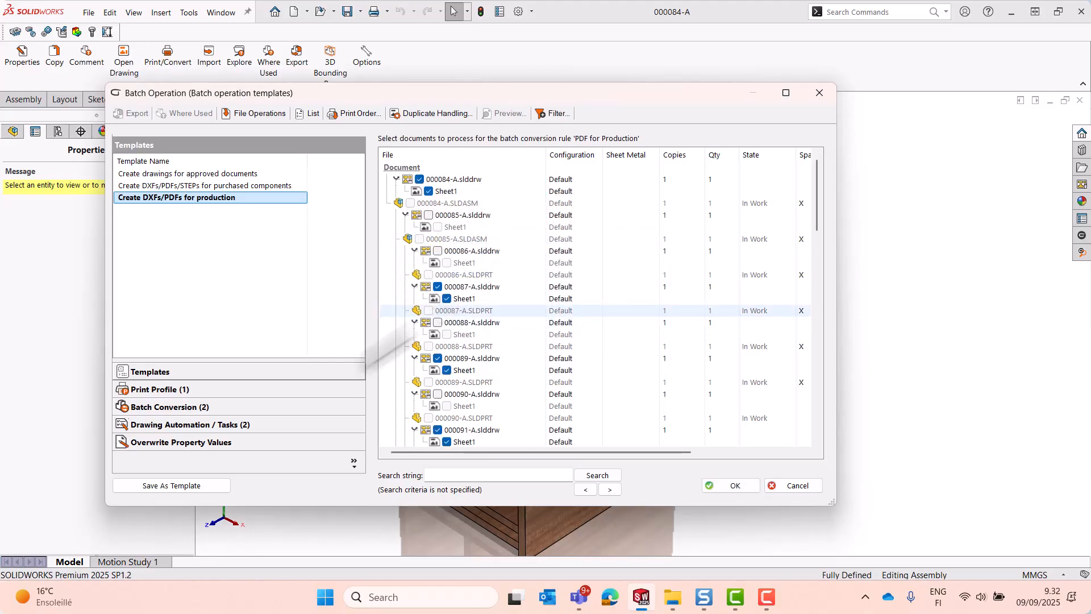
{"action": "left_click", "coordinate": [239, 395]}
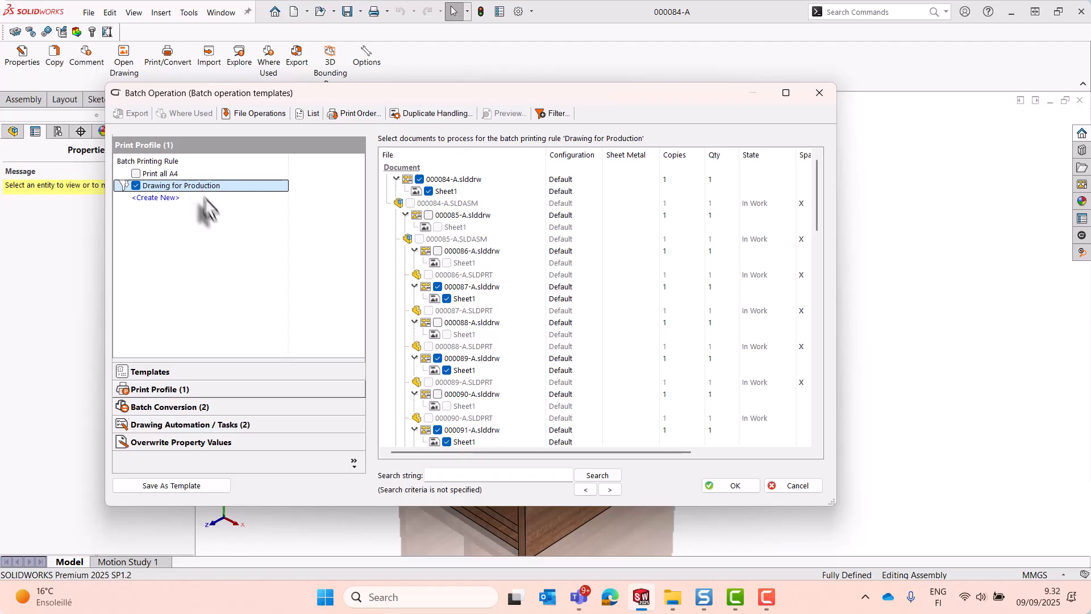
{"action": "left_click", "coordinate": [242, 408]}
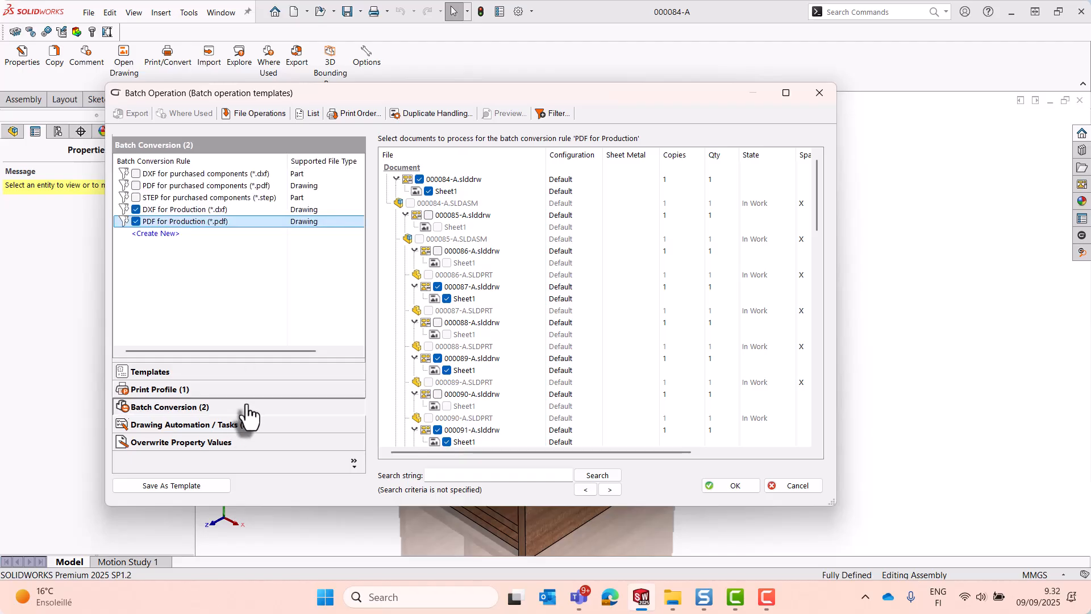
{"action": "left_click", "coordinate": [284, 426]}
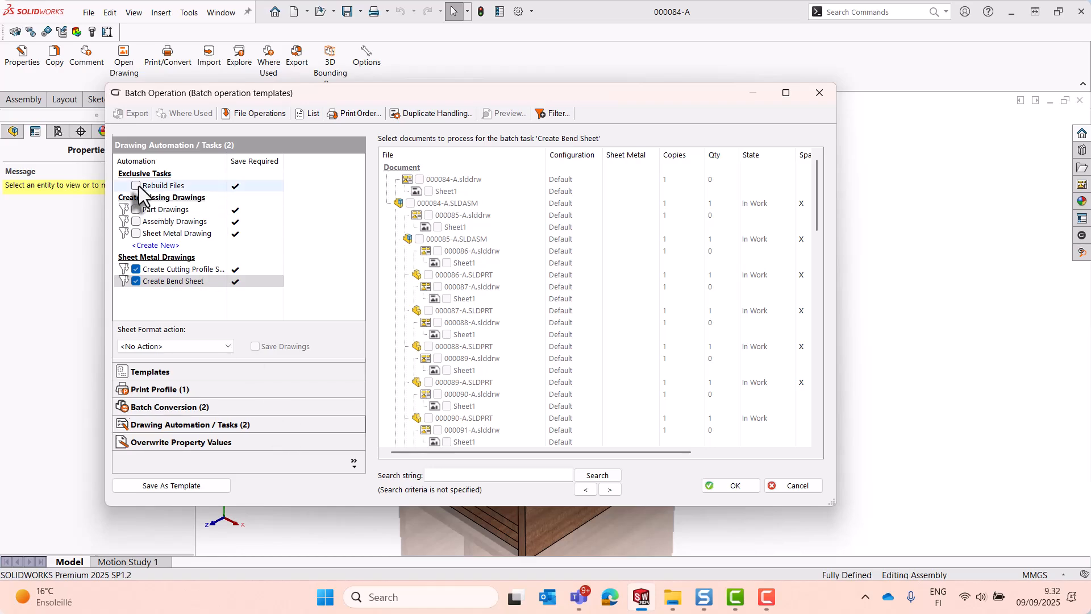
Recheck the batch conversion rules, then close the Batch Operation window without processing anything
{"action": "left_click", "coordinate": [181, 406]}
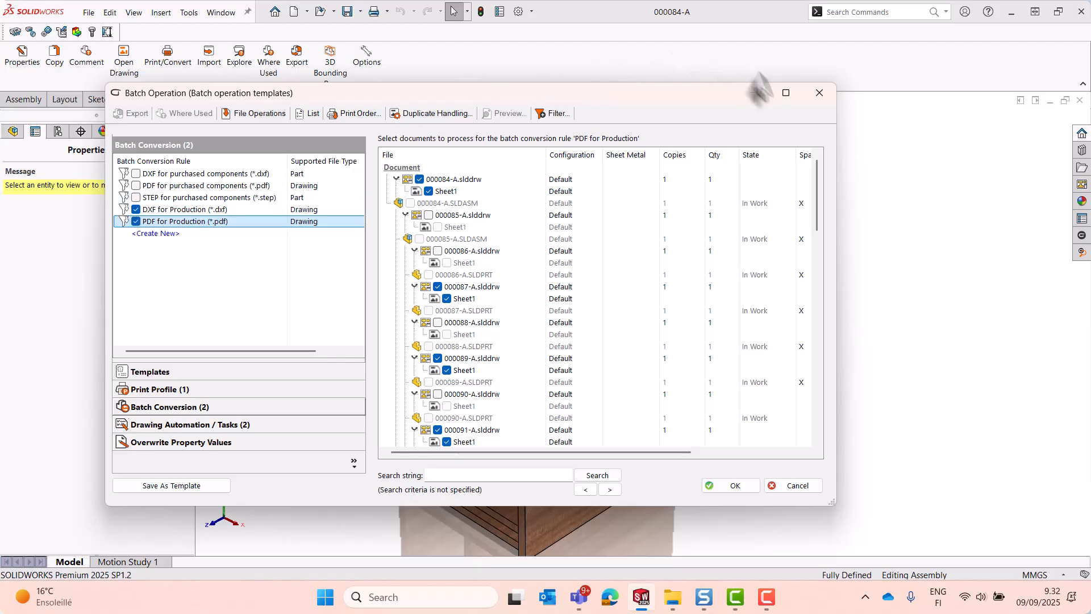
{"action": "left_click", "coordinate": [819, 93]}
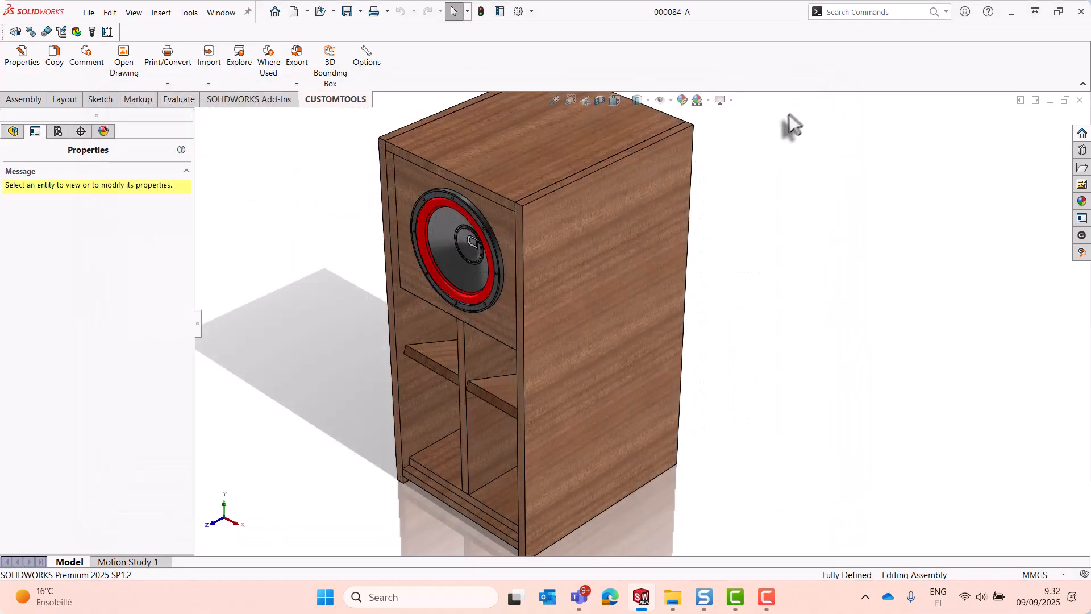
{"action": "left_click", "coordinate": [398, 598]}
Launch SOLIDWORKS PDM Administration via 'adm' search and log into the ATR Soft vault as administrator
{"action": "type", "text": "adm"}
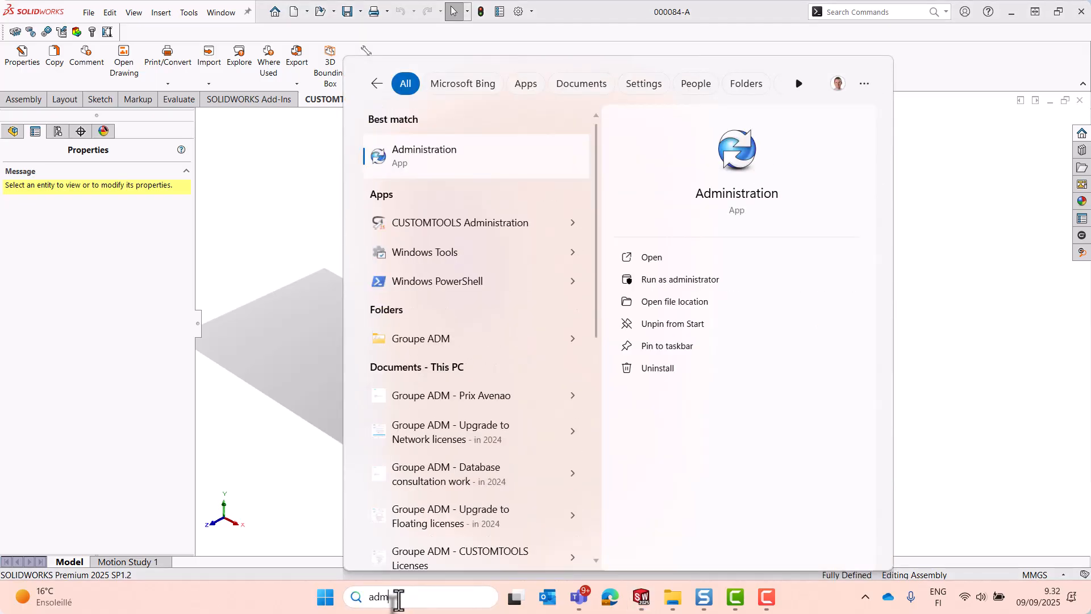
{"action": "left_click", "coordinate": [461, 162]}
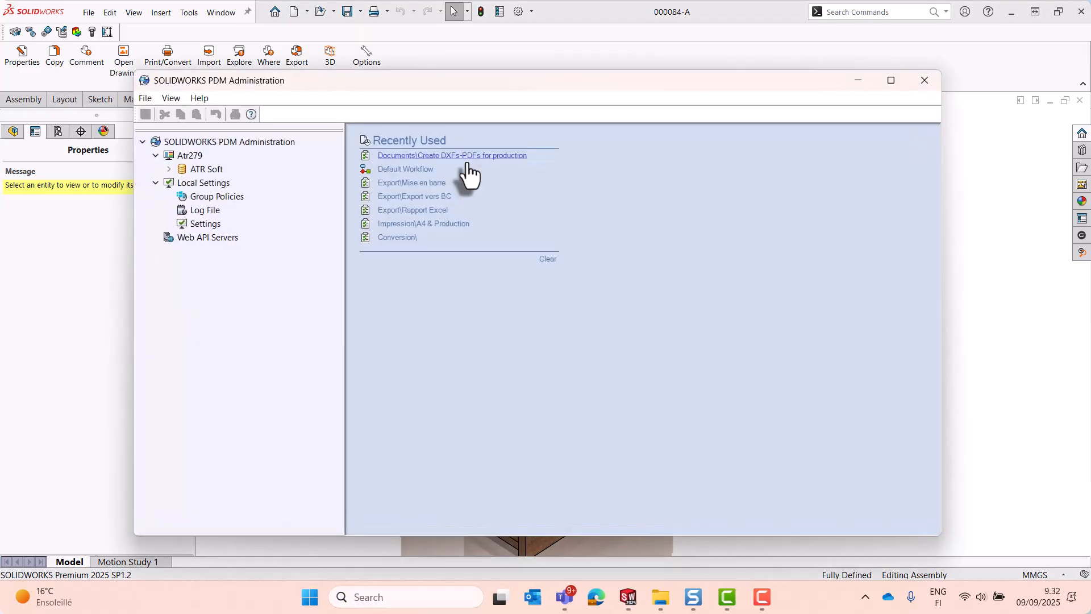
{"action": "right_click", "coordinate": [190, 168]}
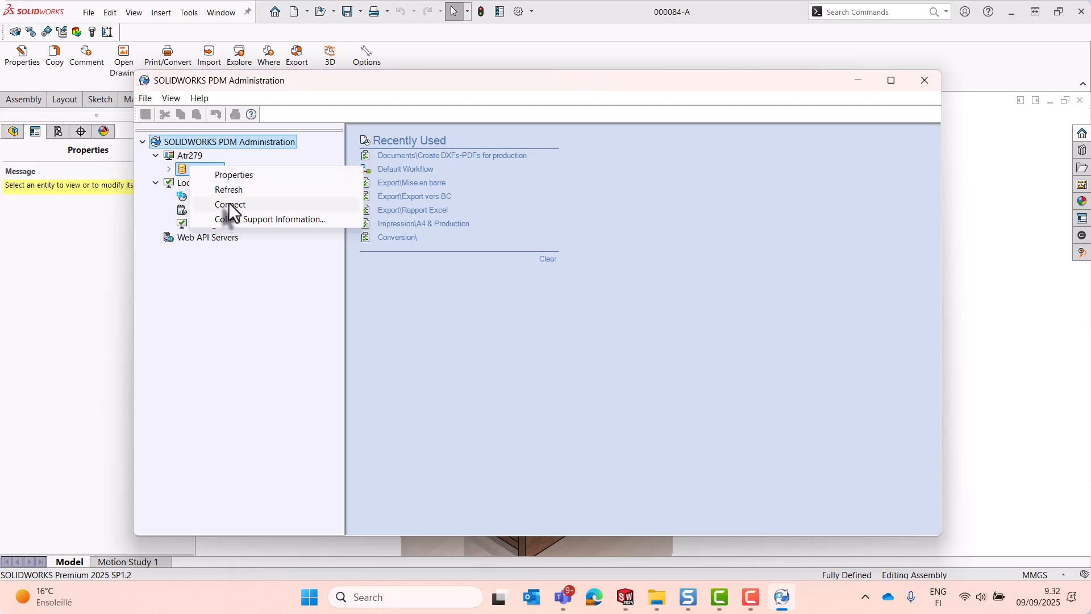
{"action": "left_click", "coordinate": [229, 203]}
{"action": "left_click", "coordinate": [662, 380]}
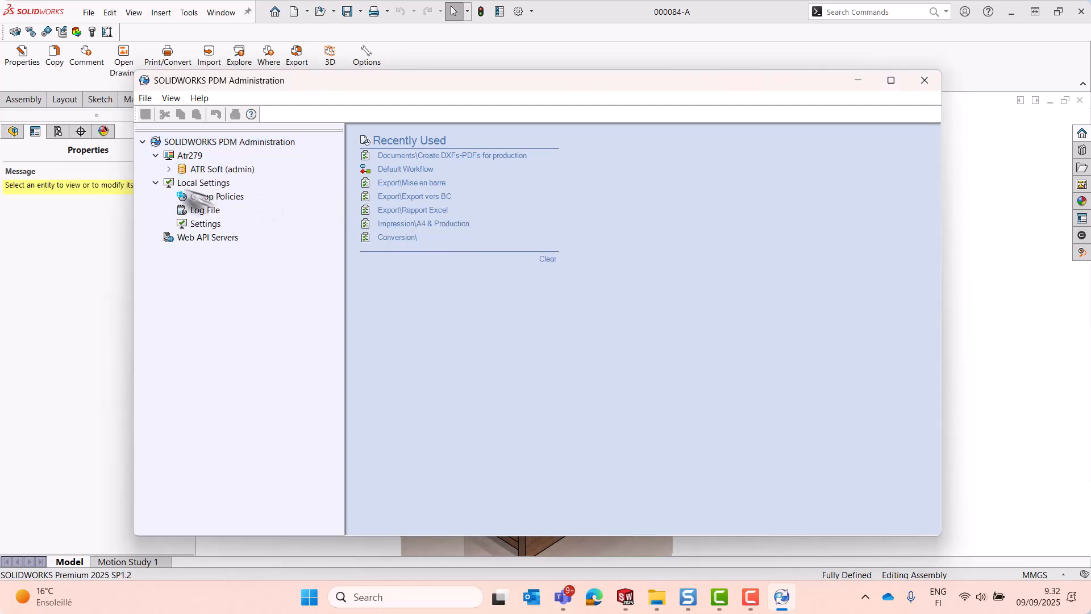
Expand the ATR Soft vault's Add-ins and Tasks branches to list the existing tasks
{"action": "left_click", "coordinate": [168, 170]}
{"action": "left_click", "coordinate": [182, 183]}
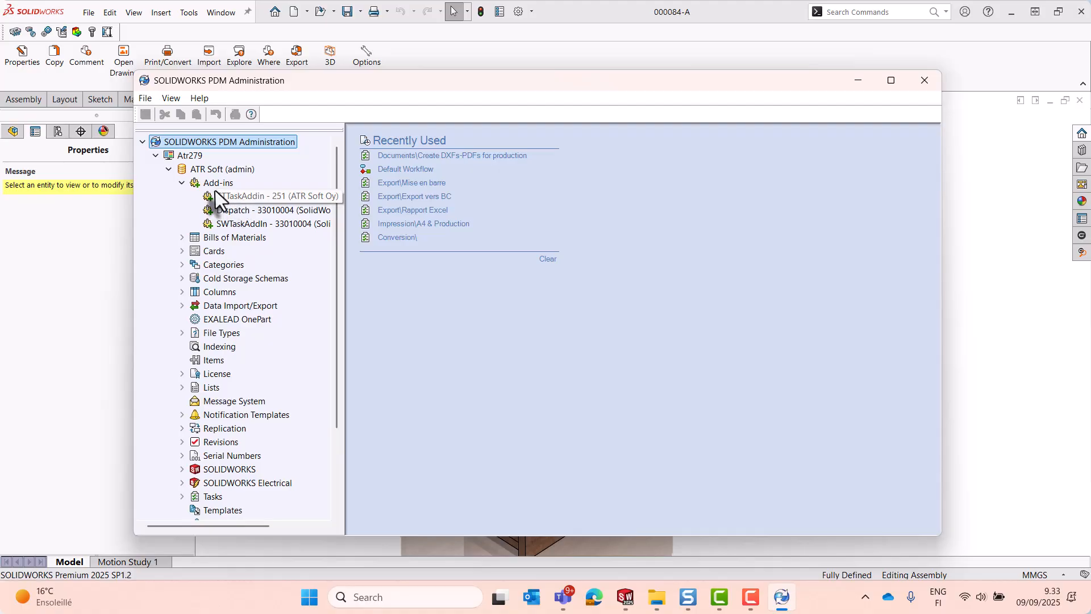
{"action": "scroll", "coordinate": [334, 155], "scroll_direction": "down", "scroll_amount": 3}
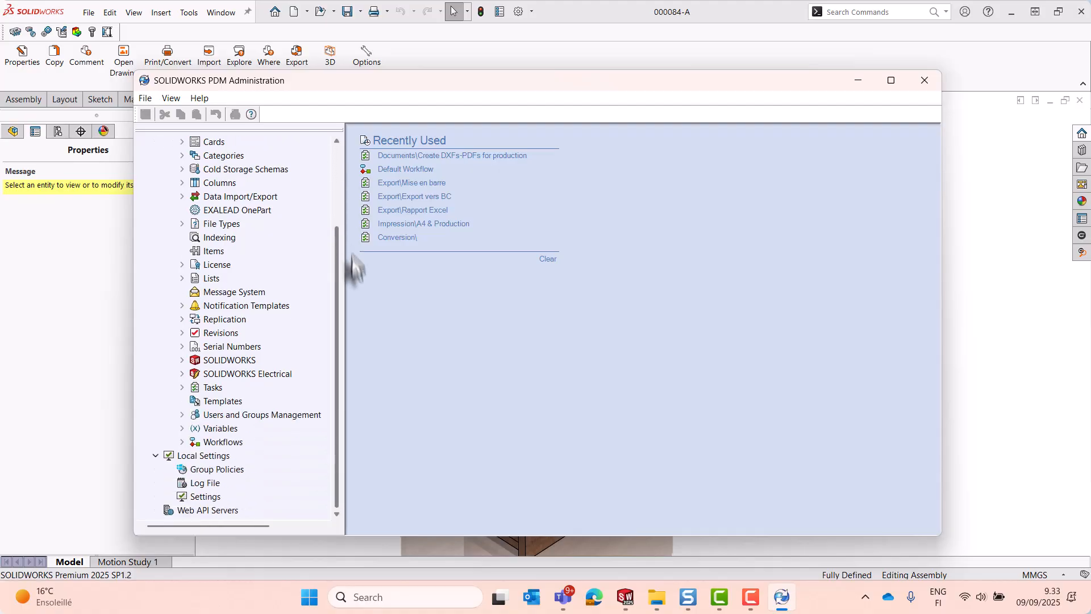
{"action": "left_click", "coordinate": [182, 387]}
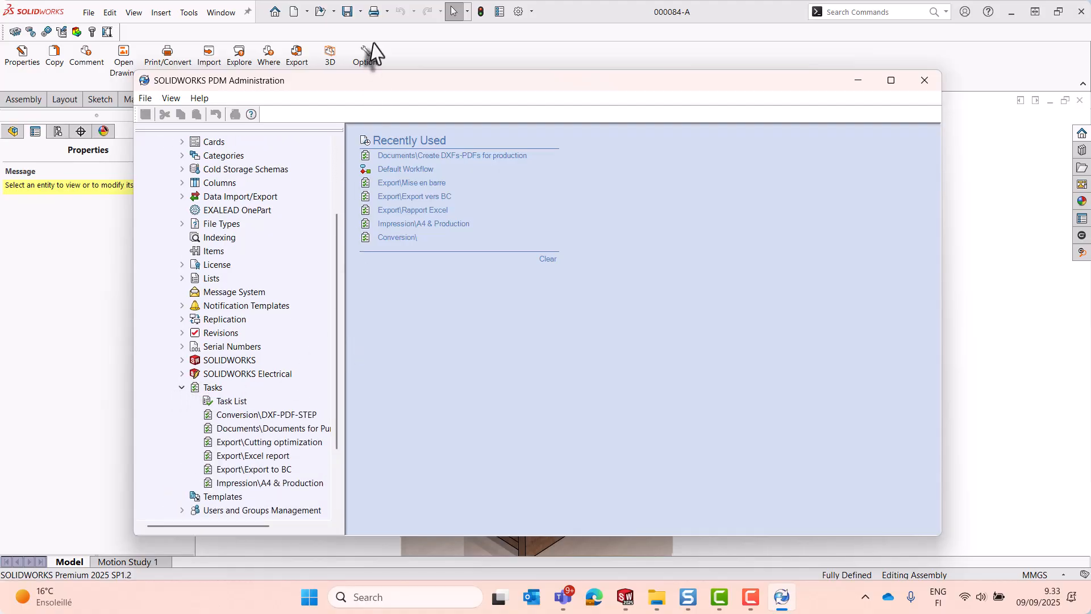
{"action": "left_click_drag", "start_coordinate": [377, 85], "coordinate": [402, 45]}
Start a new task and type the name Documents\Documents for production
{"action": "right_click", "coordinate": [234, 349]}
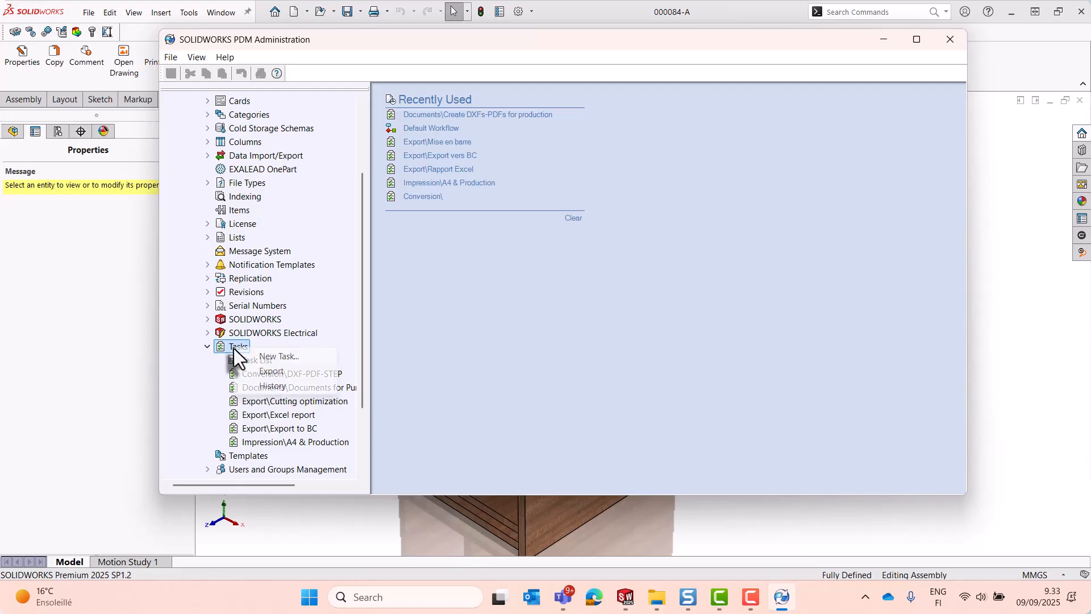
{"action": "left_click", "coordinate": [277, 357]}
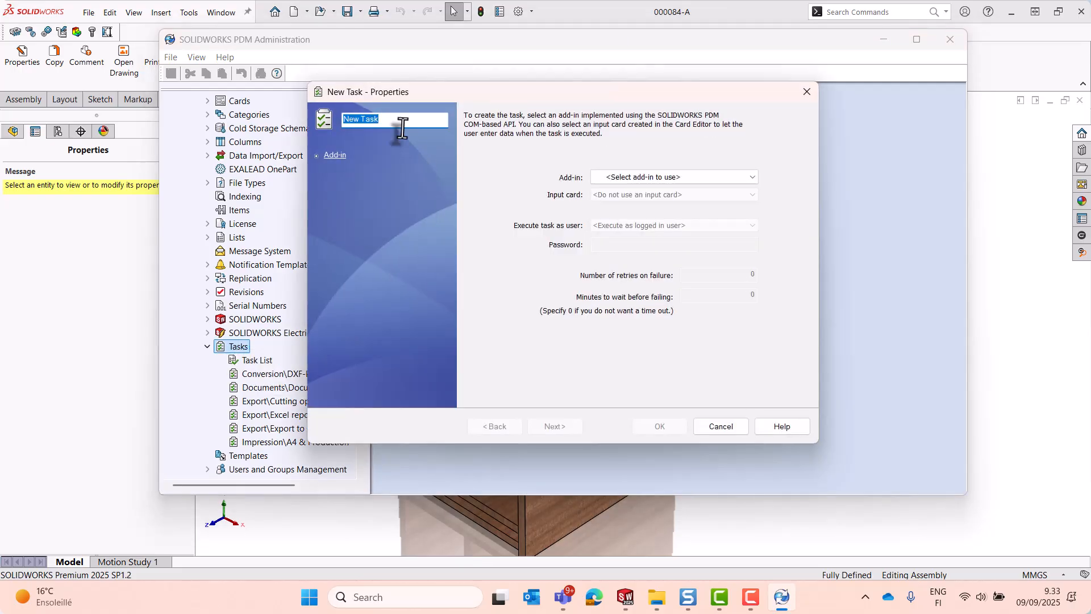
{"action": "type", "text": "Documemg"}
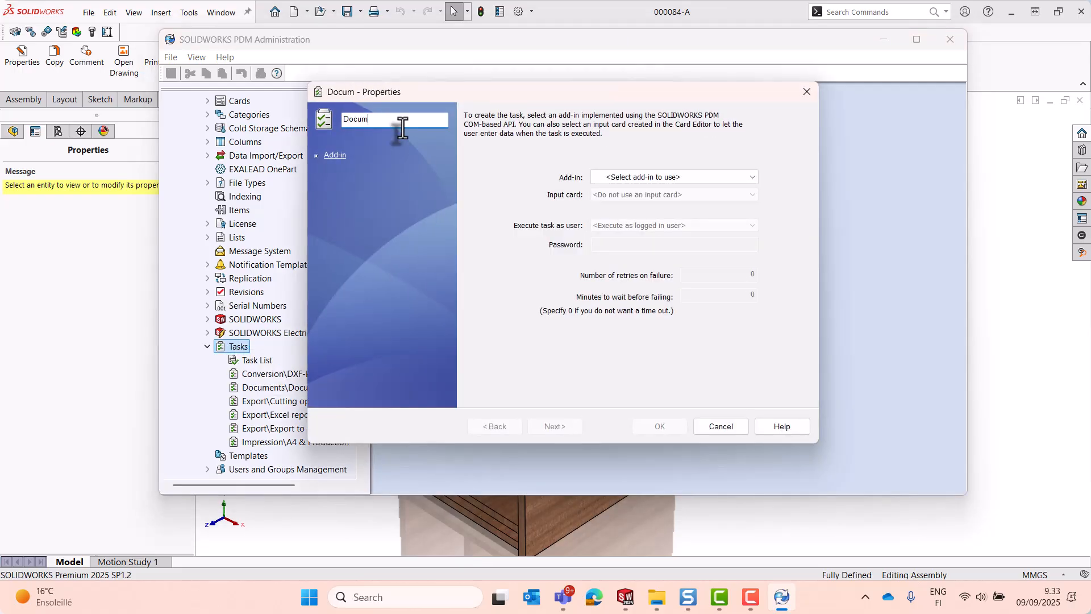
{"action": "key", "text": "BackSpace"}
{"action": "key", "text": "BackSpace"}
{"action": "type", "text": "nts\\Documemts"}
{"action": "key", "text": "BackSpace"}
{"action": "key", "text": "BackSpace"}
{"action": "key", "text": "BackSpace"}
{"action": "type", "text": "nts fpr"}
{"action": "key", "text": "BackSpace"}
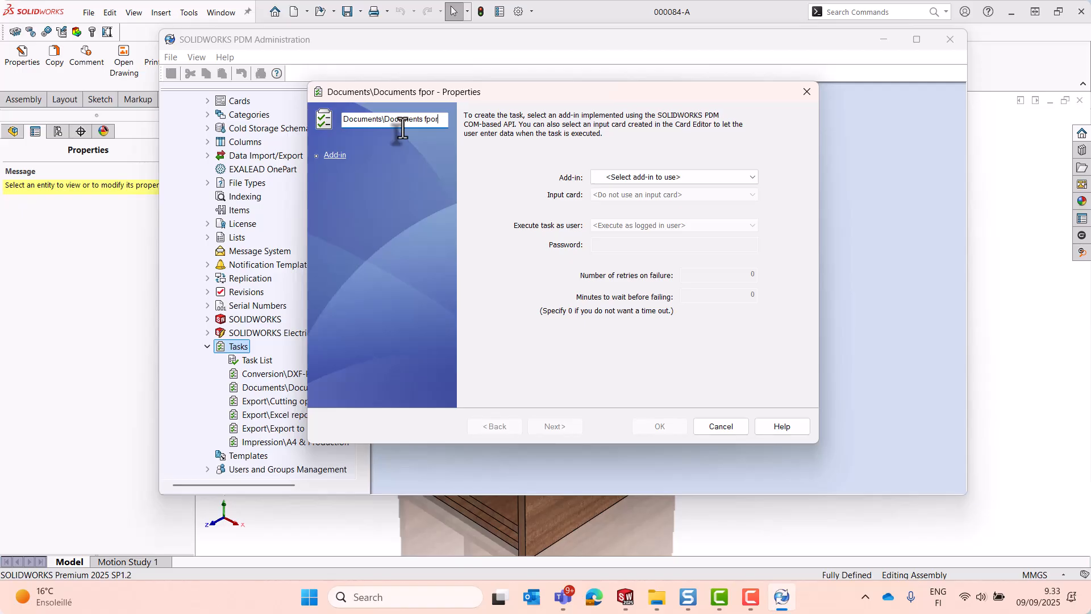
{"action": "key", "text": "BackSpace"}
{"action": "type", "text": "or prodc"}
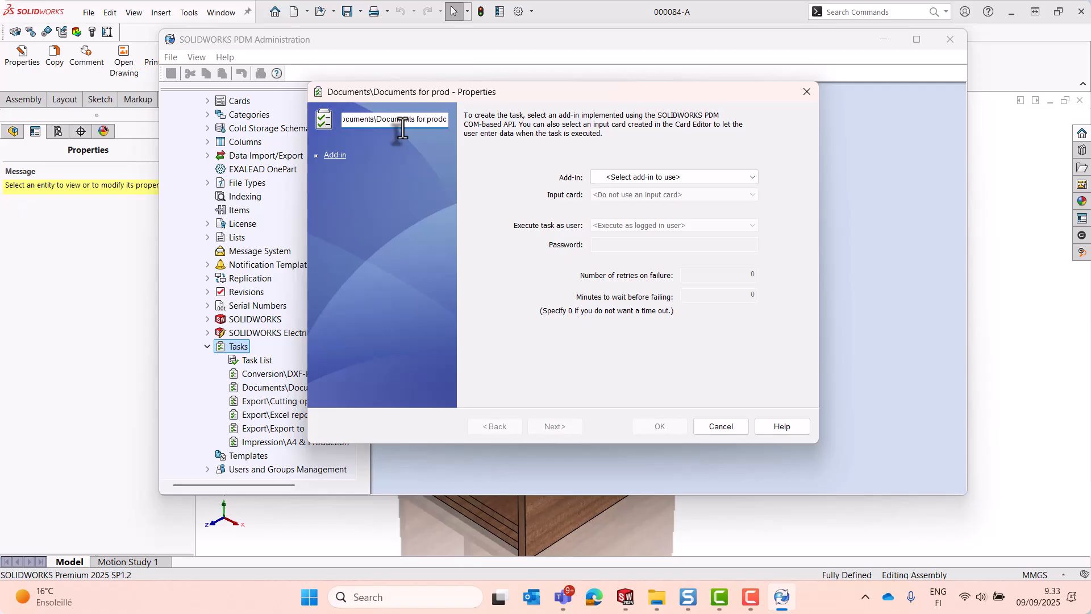
{"action": "key", "text": "BackSpace"}
{"action": "type", "text": "uction"}
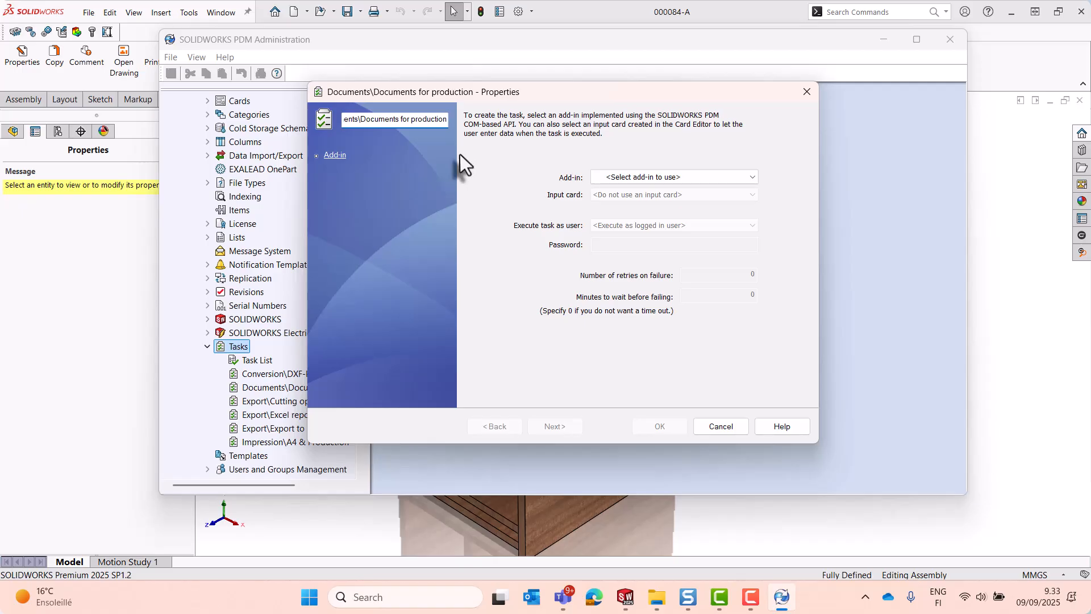
{"action": "key", "text": "ctrl+a"}
{"action": "key", "text": "ctrl+c"}
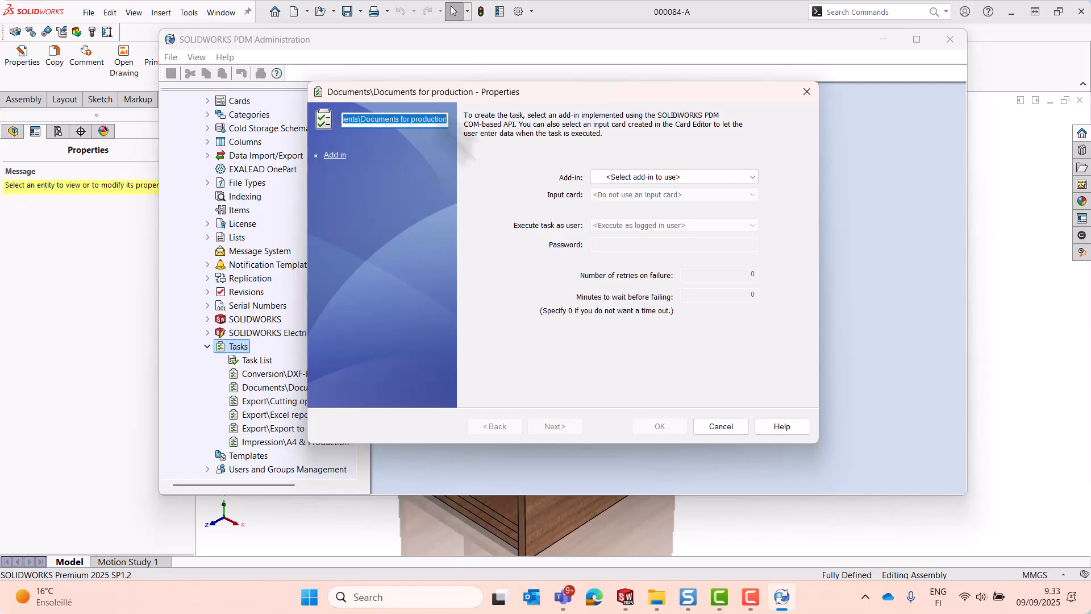
Discard that task and create a fresh one, pasting the name Documents\Documents for production
{"action": "left_click", "coordinate": [721, 426]}
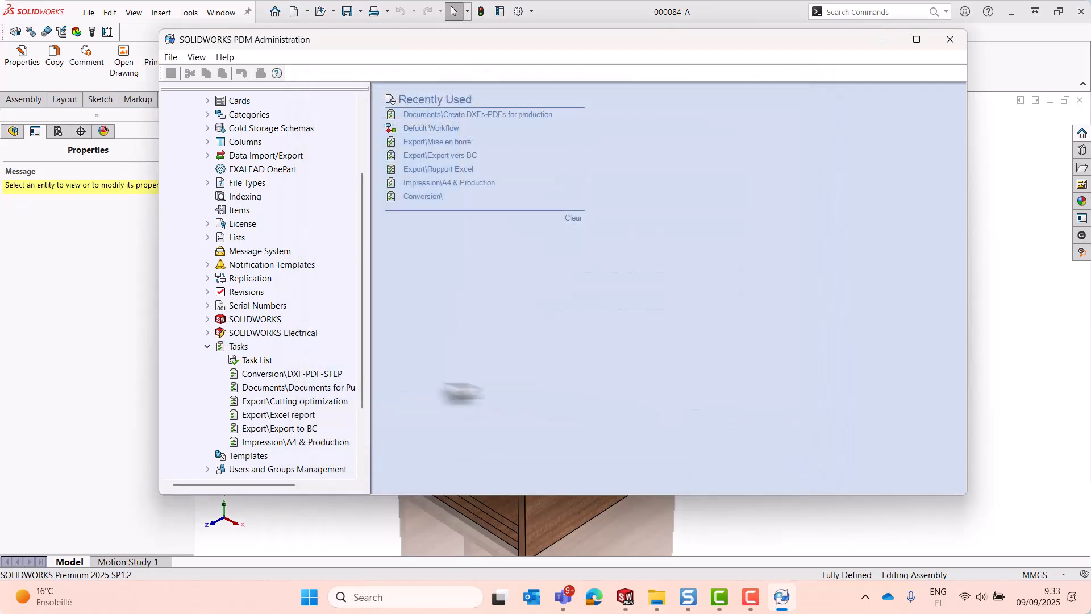
{"action": "right_click", "coordinate": [230, 346]}
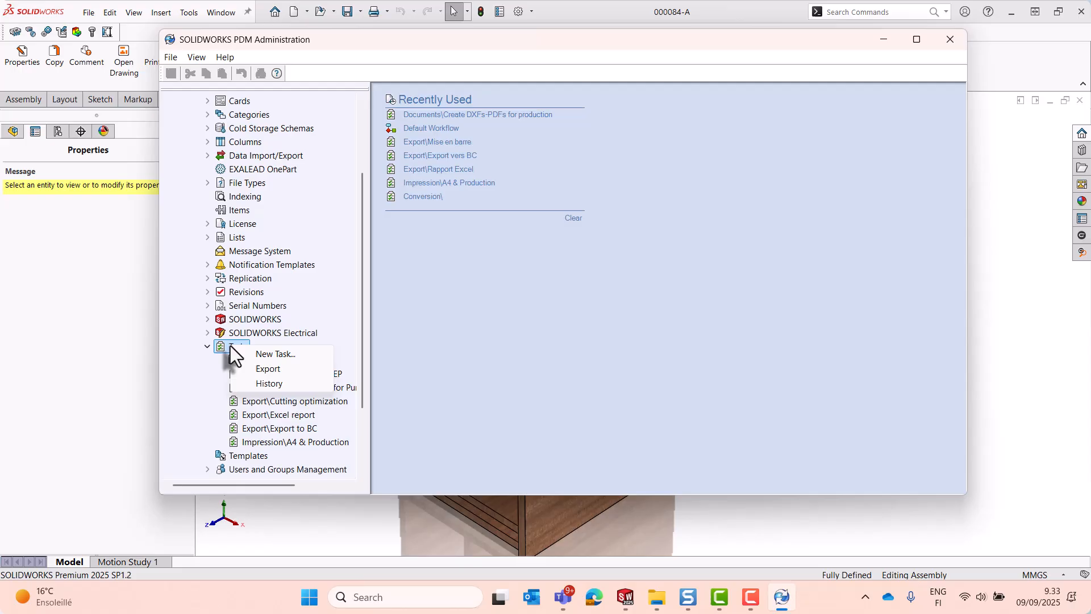
{"action": "left_click", "coordinate": [266, 356]}
{"action": "key", "text": "ctrl+v"}
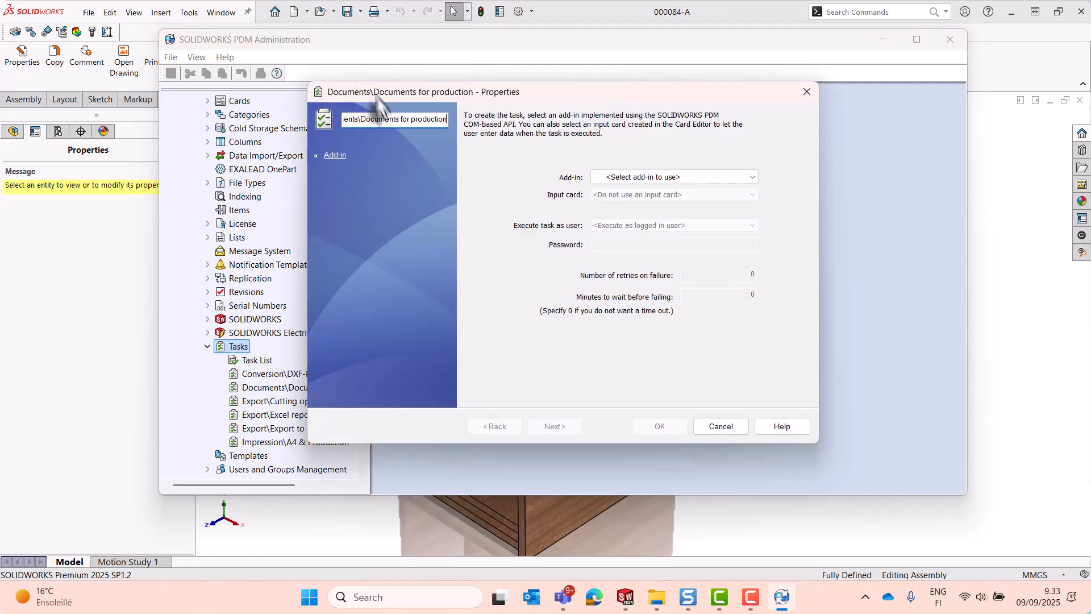
{"action": "left_click_drag", "start_coordinate": [362, 119], "coordinate": [466, 121]}
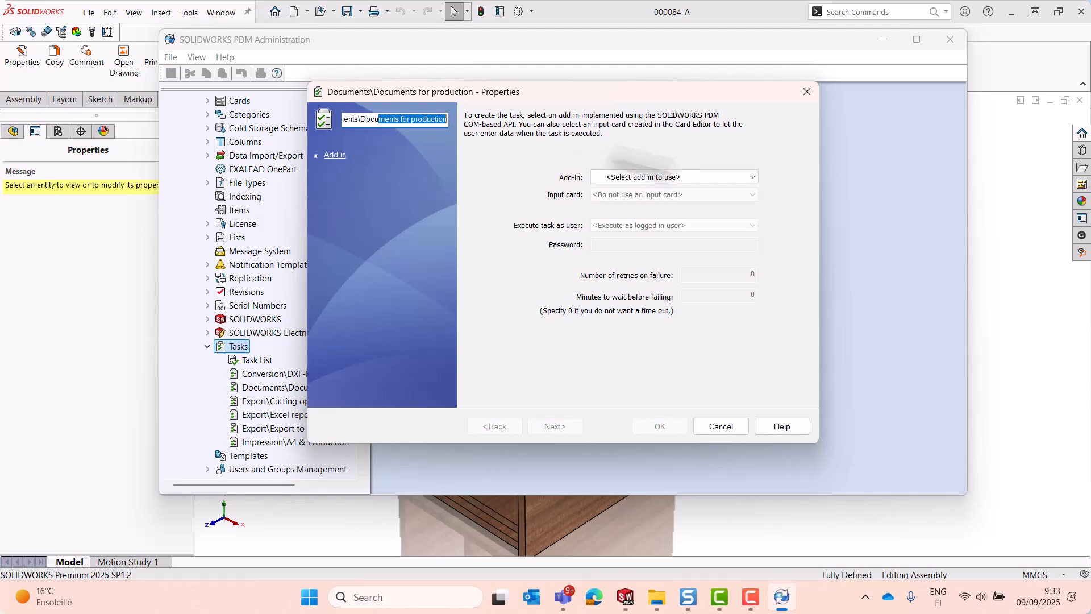
Choose the CUSTOMTOOLS 2025 SP1 Task Add-In and allow computer ATR279 to run the task
{"action": "left_click", "coordinate": [734, 176]}
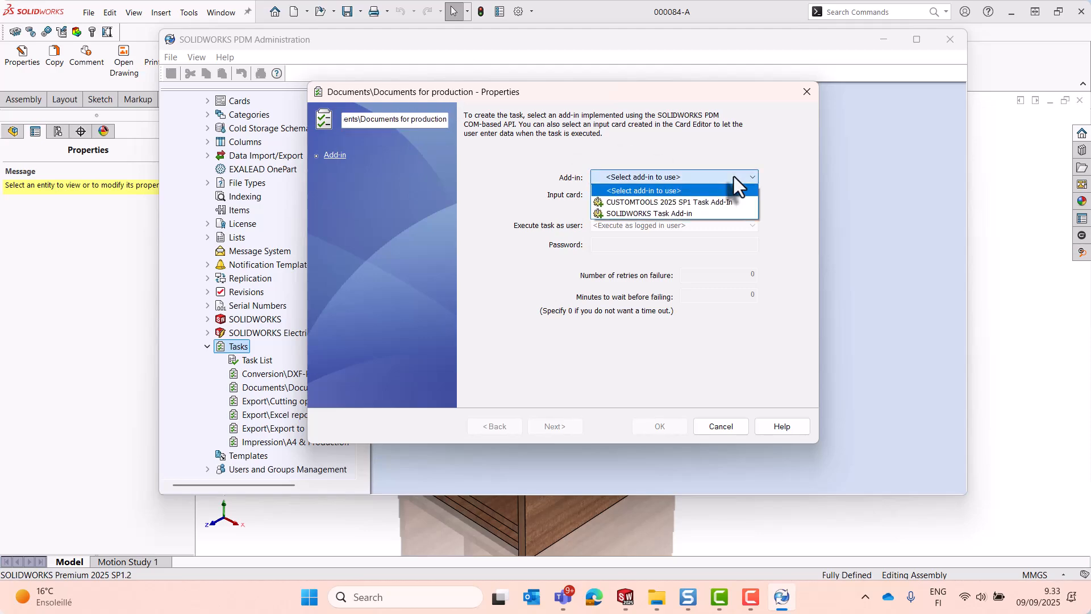
{"action": "left_click", "coordinate": [700, 203]}
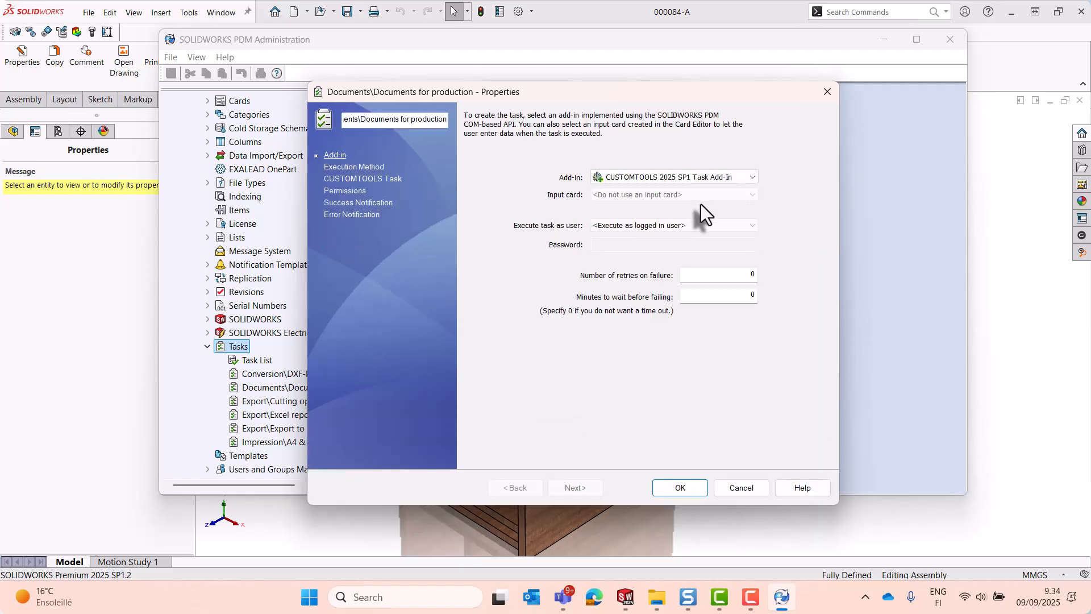
{"action": "left_click", "coordinate": [587, 487]}
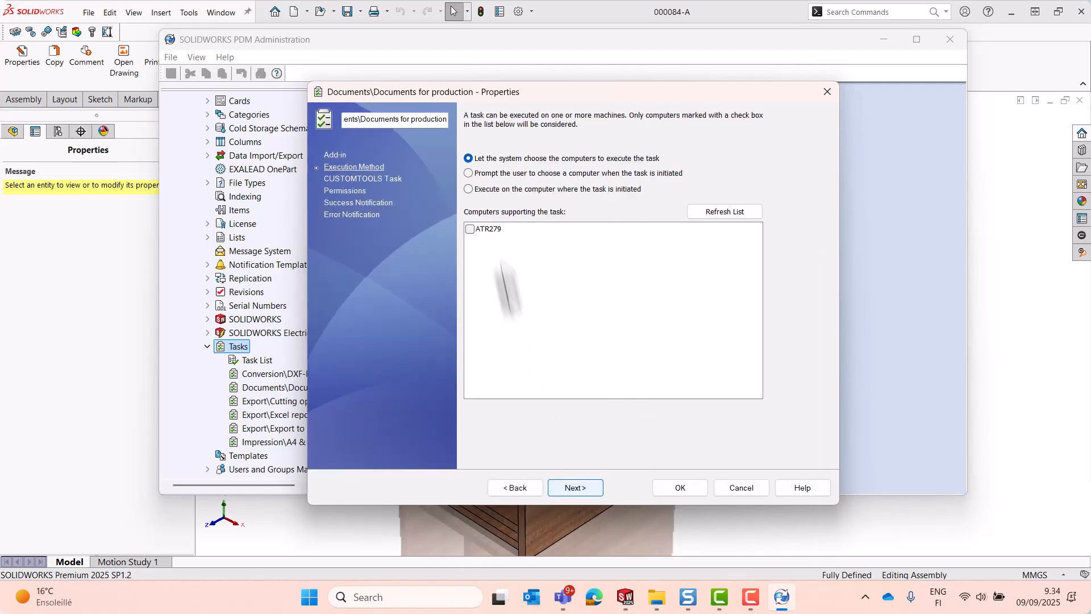
{"action": "left_click", "coordinate": [470, 231]}
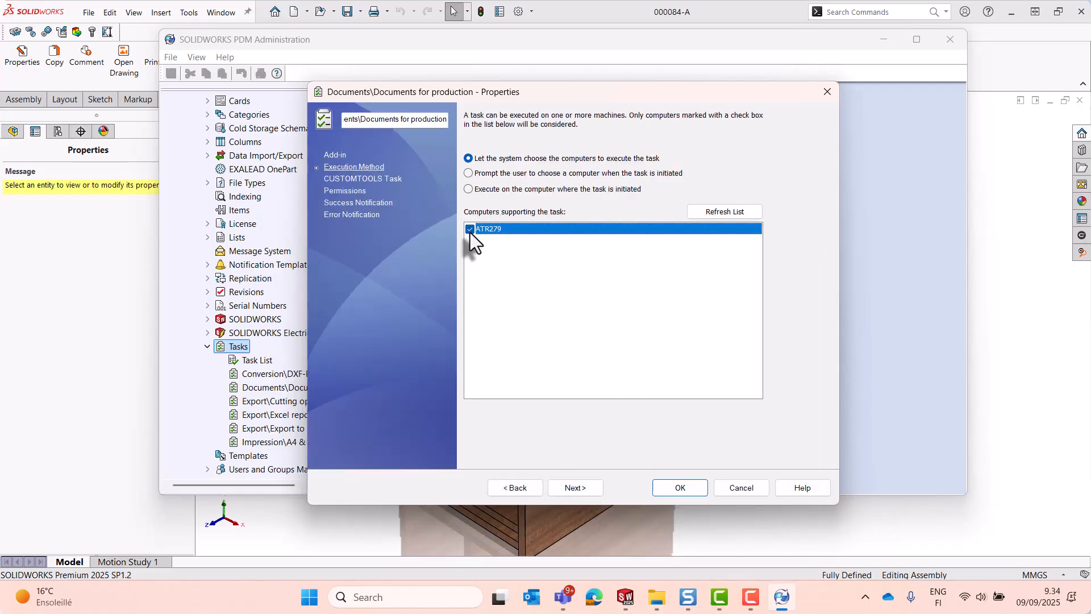
{"action": "left_click", "coordinate": [575, 488]}
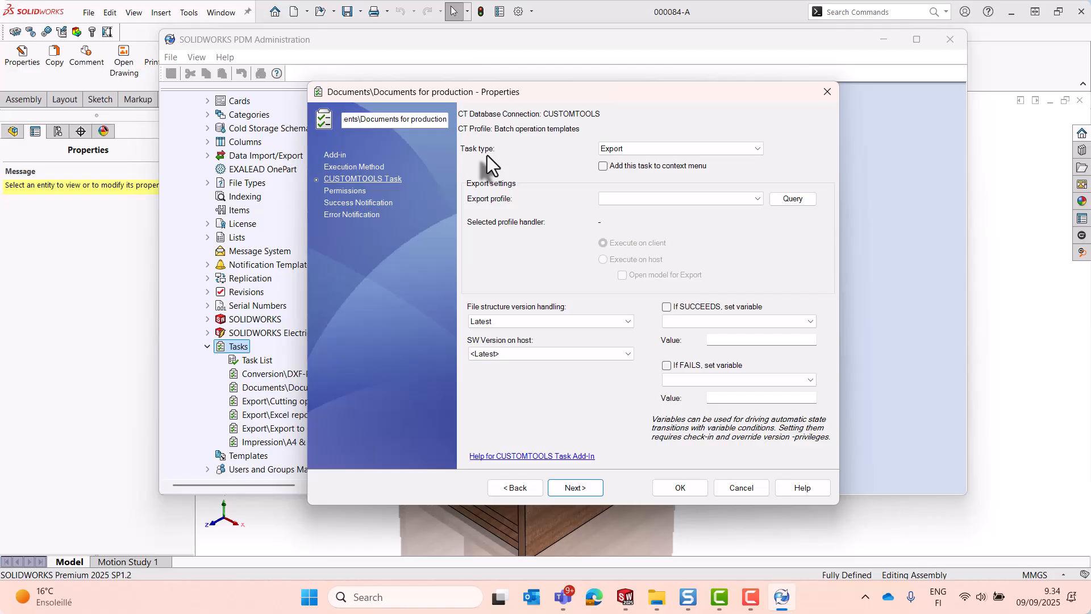
Set the task type to Batch Operation Template running Create DXFs/PDFs for production
{"action": "left_click", "coordinate": [629, 150]}
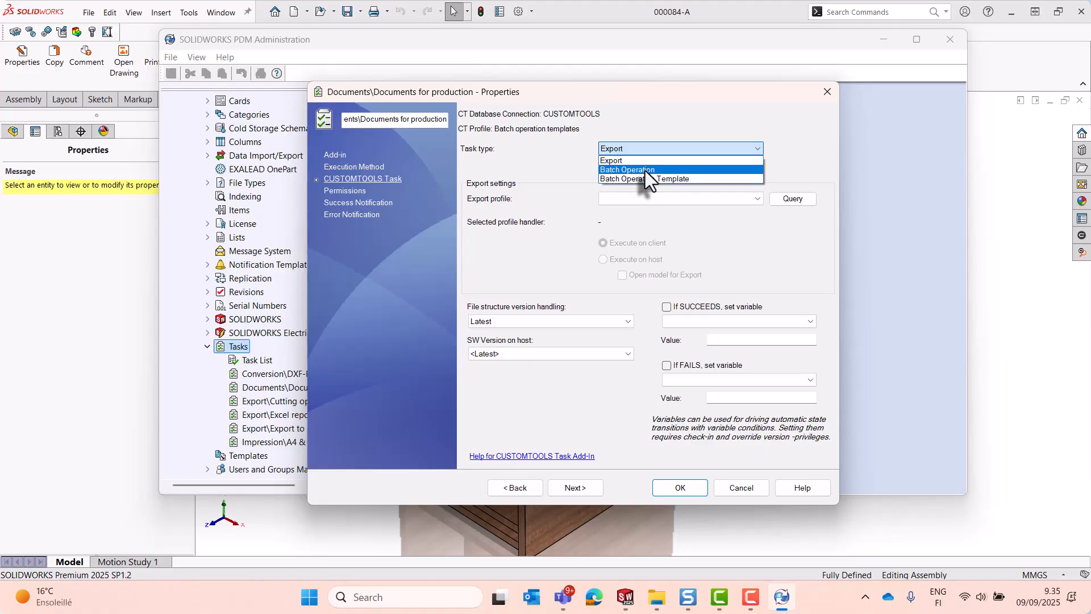
{"action": "left_click", "coordinate": [646, 179]}
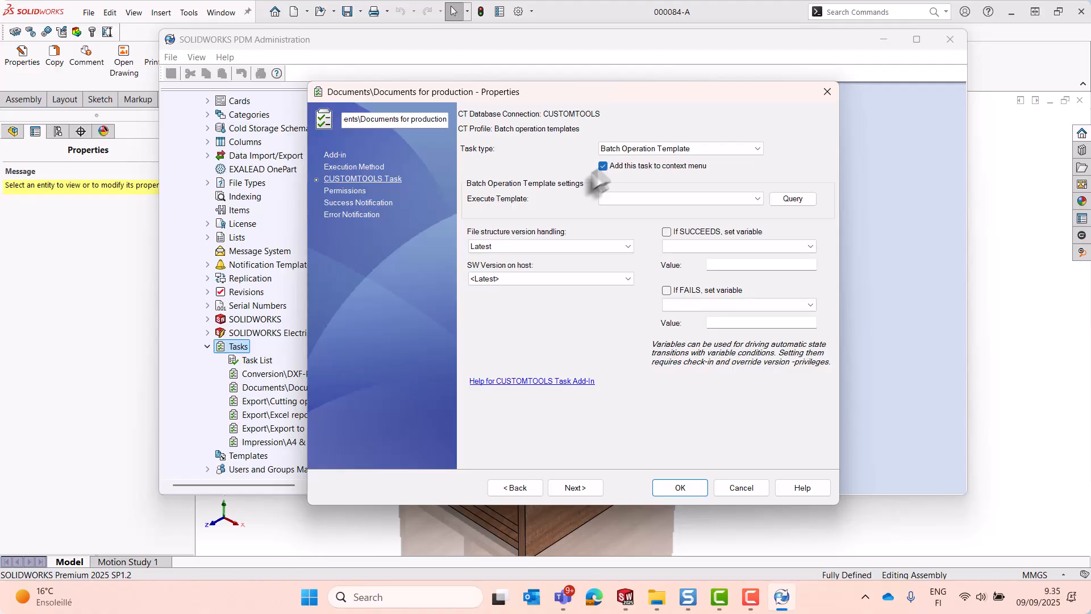
{"action": "left_click", "coordinate": [793, 199]}
{"action": "left_click", "coordinate": [757, 198]}
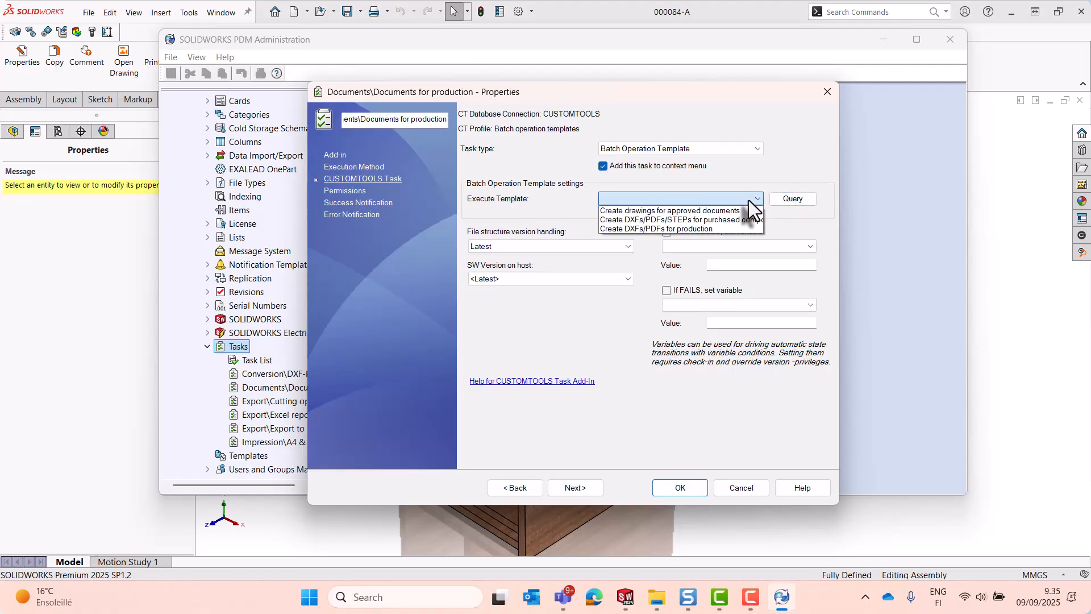
{"action": "left_click", "coordinate": [609, 229]}
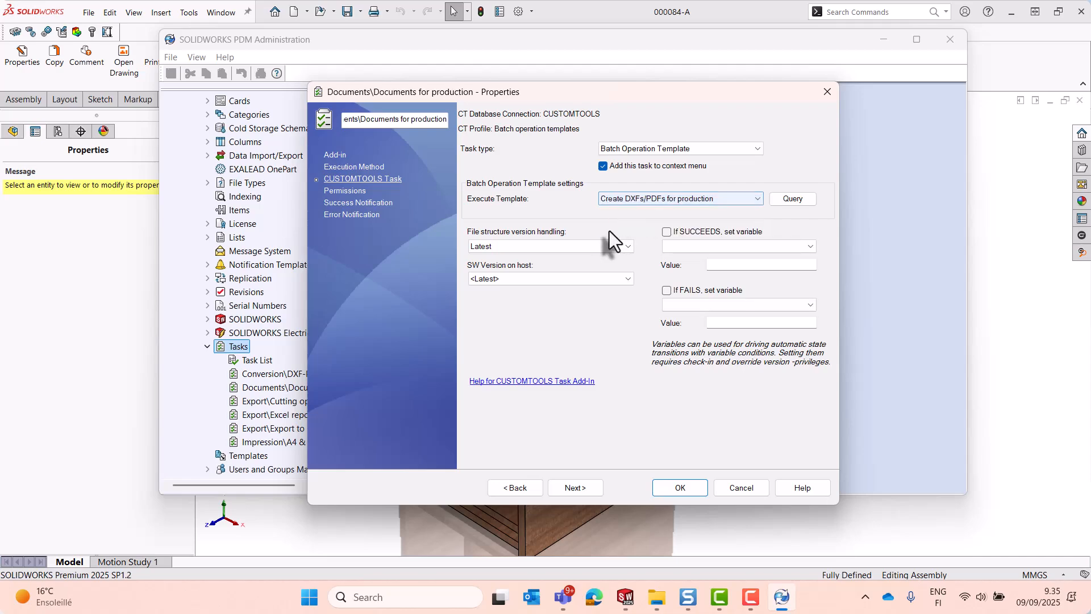
Pass the permissions and notification pages unchanged and save the new task with OK
{"action": "left_click", "coordinate": [584, 486]}
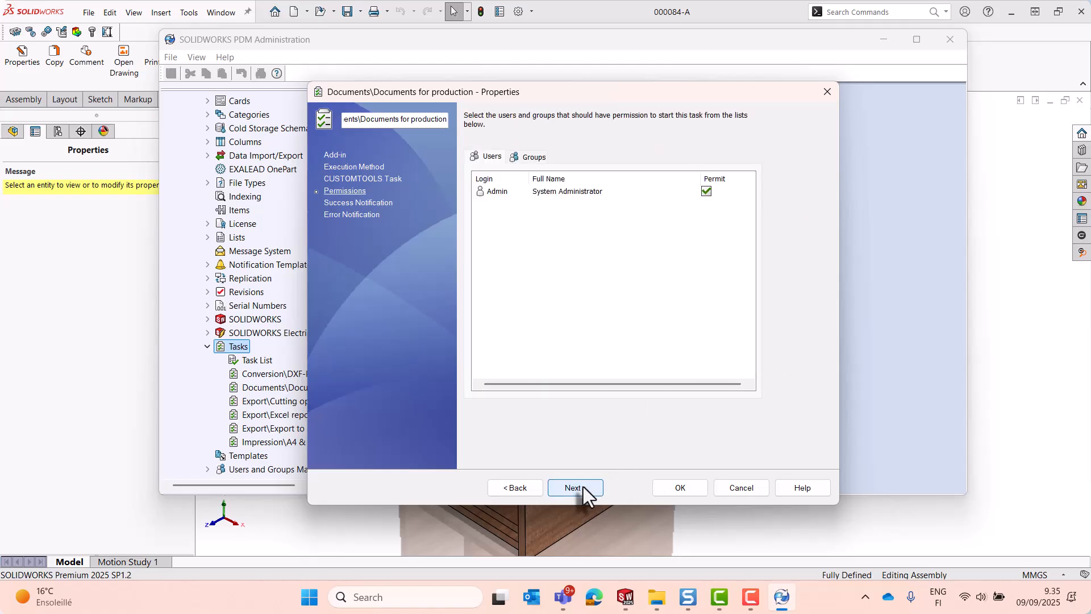
{"action": "left_click", "coordinate": [573, 488]}
{"action": "left_click", "coordinate": [573, 487]}
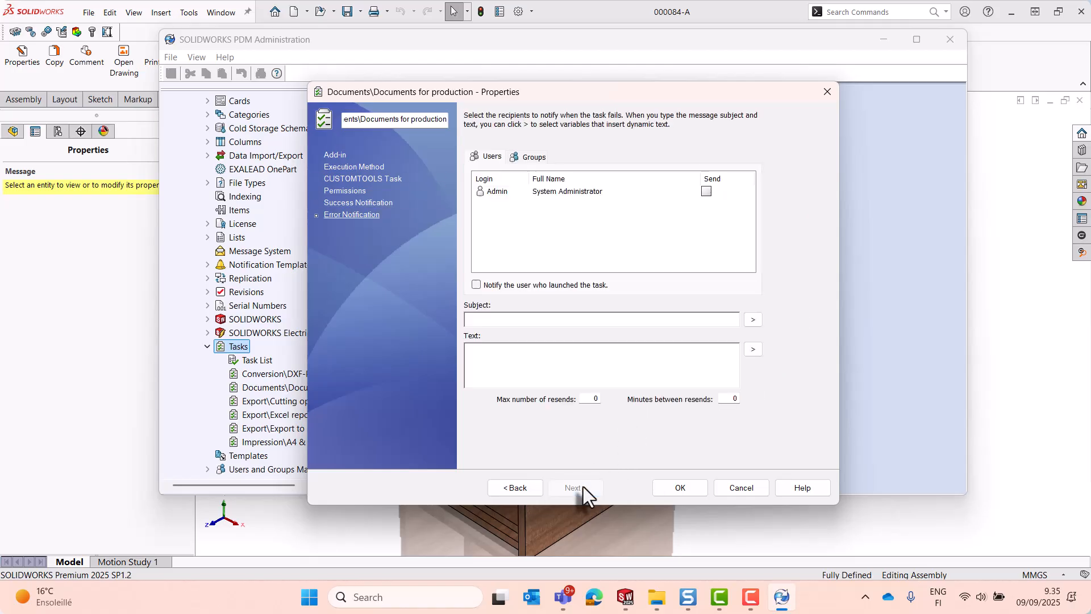
{"action": "left_click", "coordinate": [670, 491]}
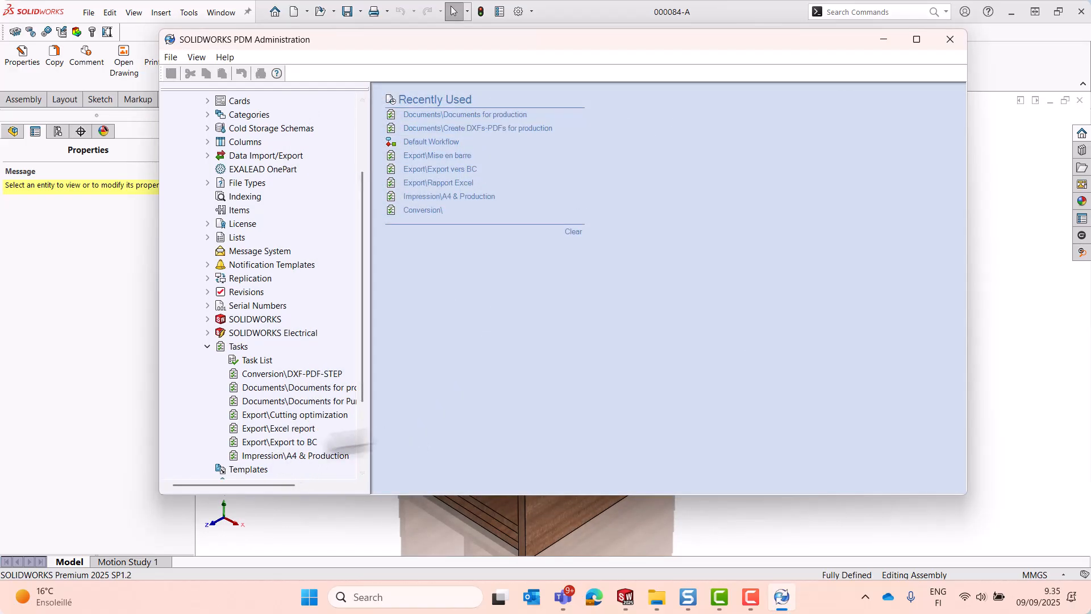
{"action": "mouse_move", "coordinate": [657, 596]}
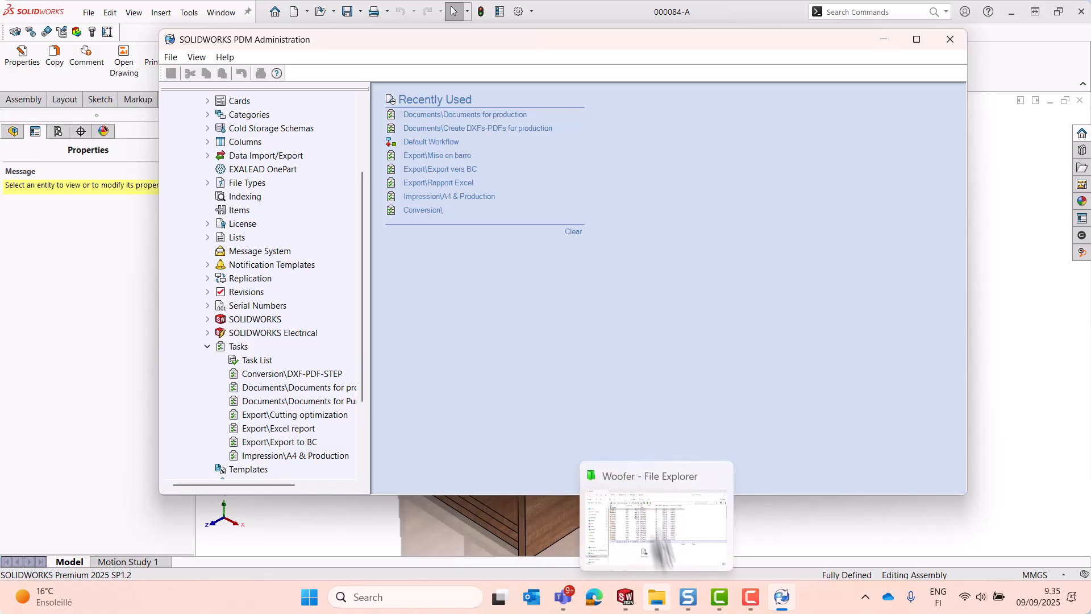
{"action": "left_click", "coordinate": [654, 520]}
Run the Documents for production task on 000084-A from its CUSTOMTOOLS > Documents context menu
{"action": "left_click", "coordinate": [235, 152]}
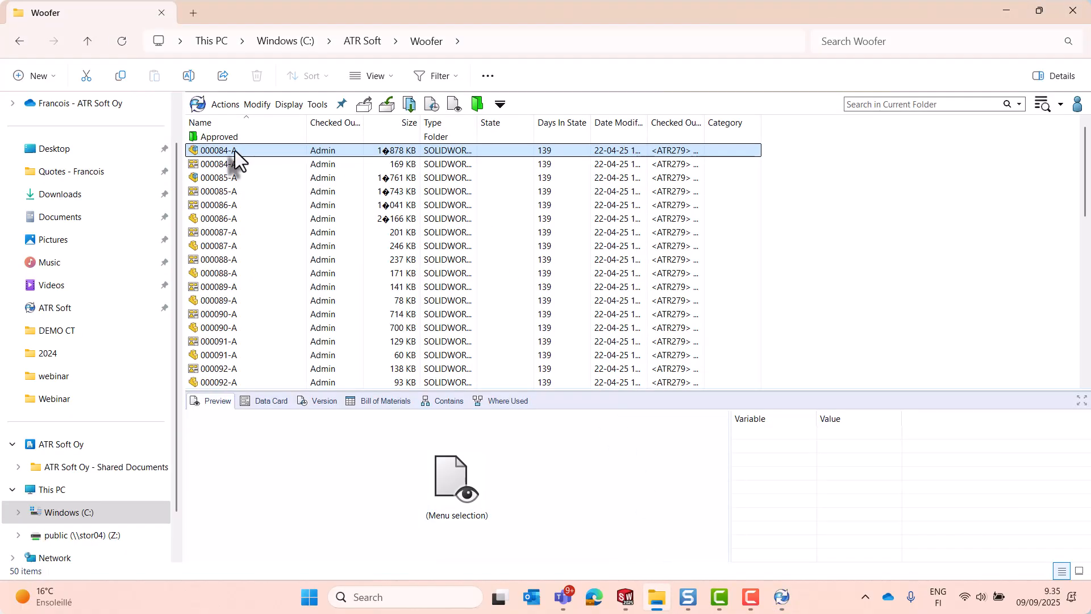
{"action": "right_click", "coordinate": [235, 152]}
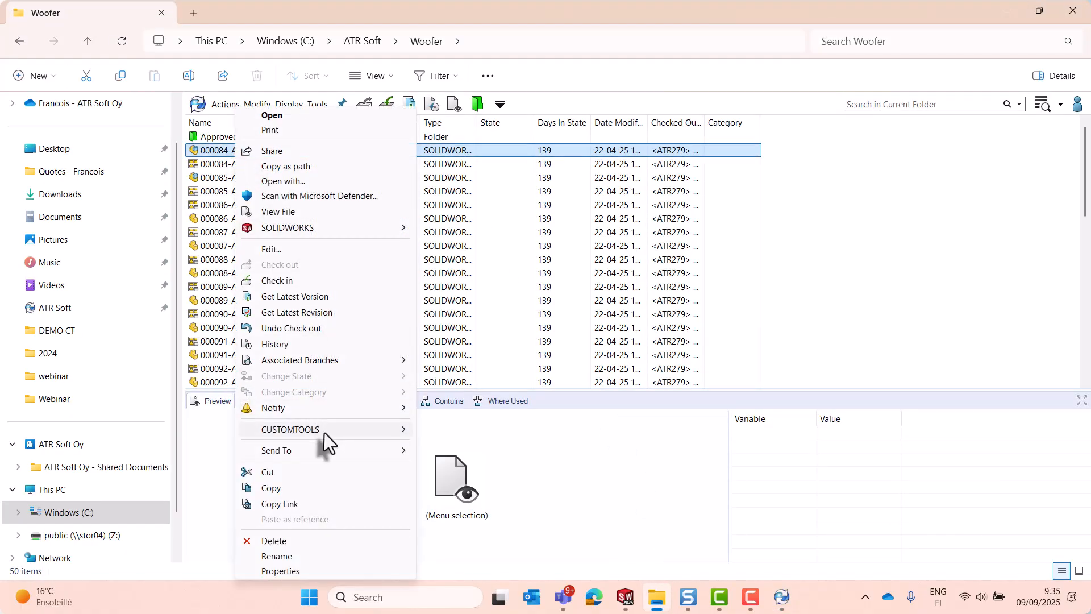
{"action": "mouse_move", "coordinate": [324, 431]}
{"action": "mouse_move", "coordinate": [466, 446]}
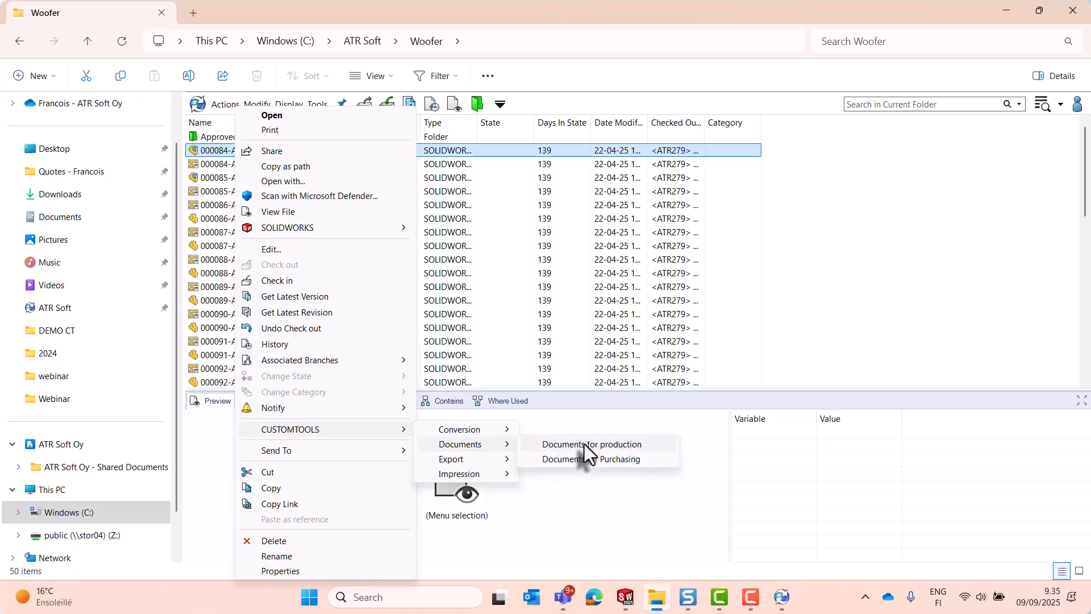
{"action": "left_click", "coordinate": [816, 370]}
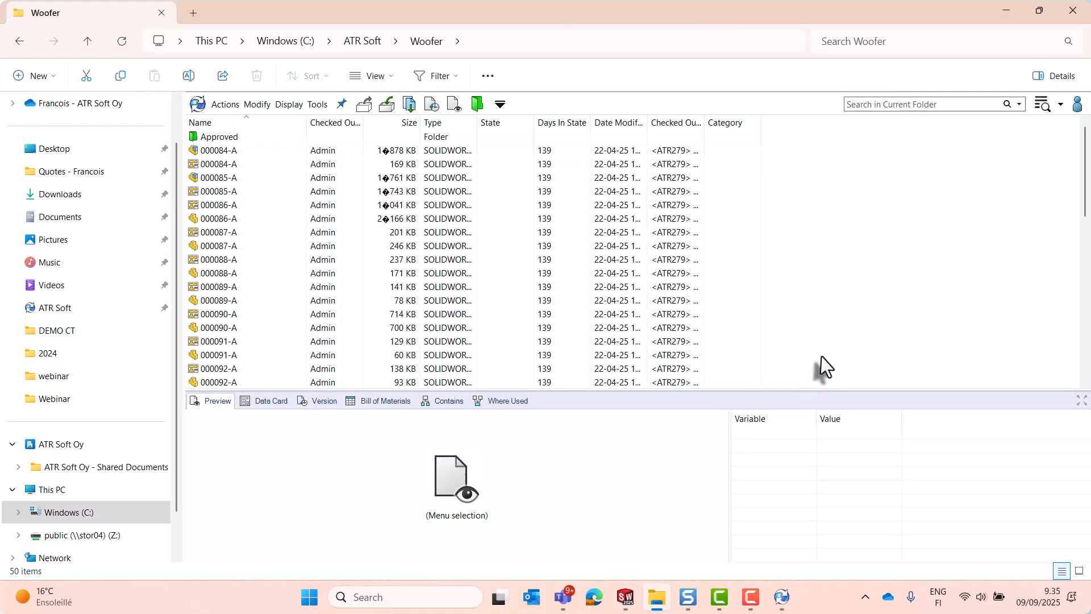